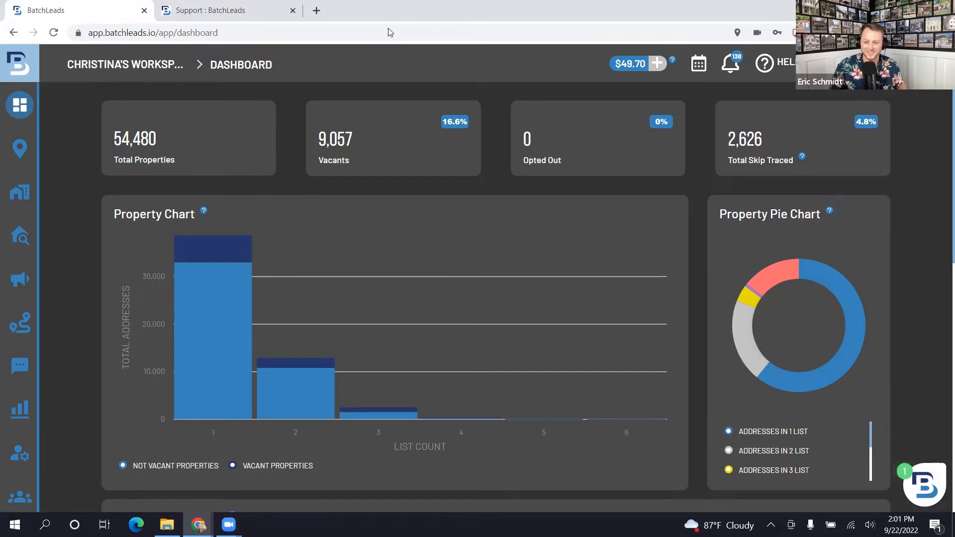
- Filter My Lists to properties that include the tag "Tampa mechanic's lien 5+ years ownership"
mouse_move(28, 149)
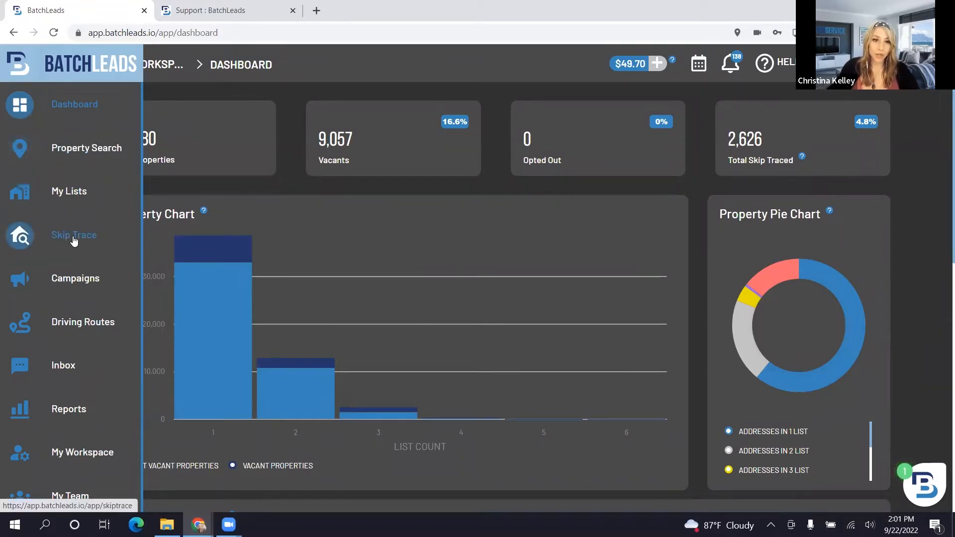
click(68, 192)
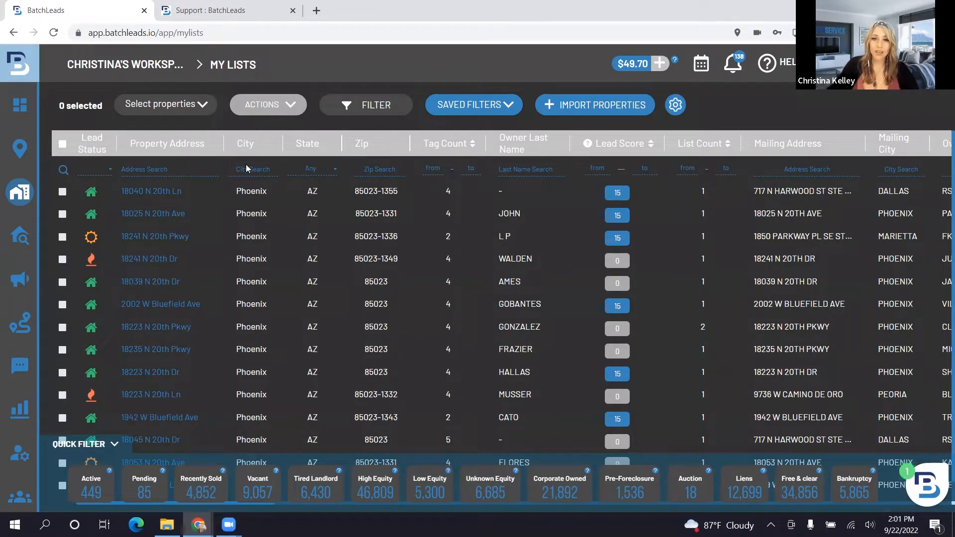
click(375, 105)
click(416, 185)
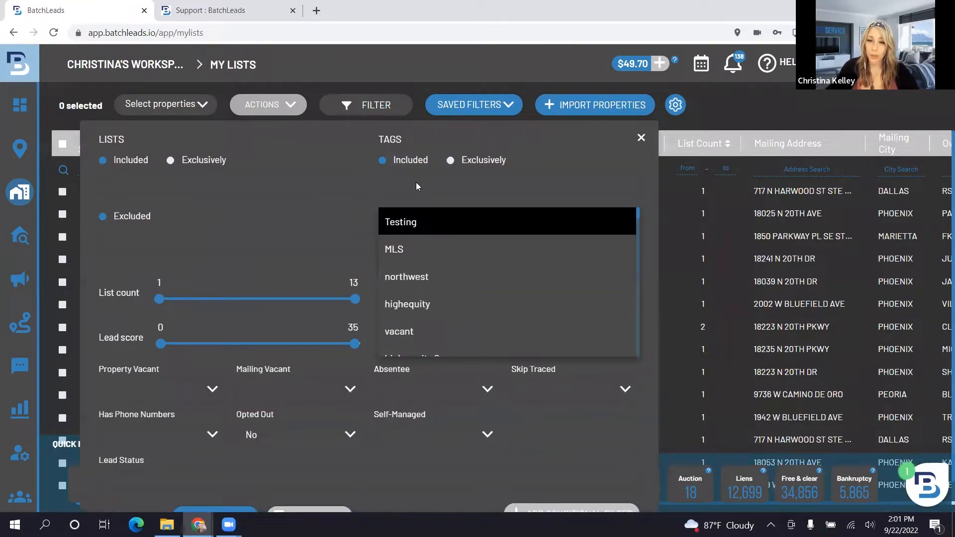
scroll(454, 279, down, 5)
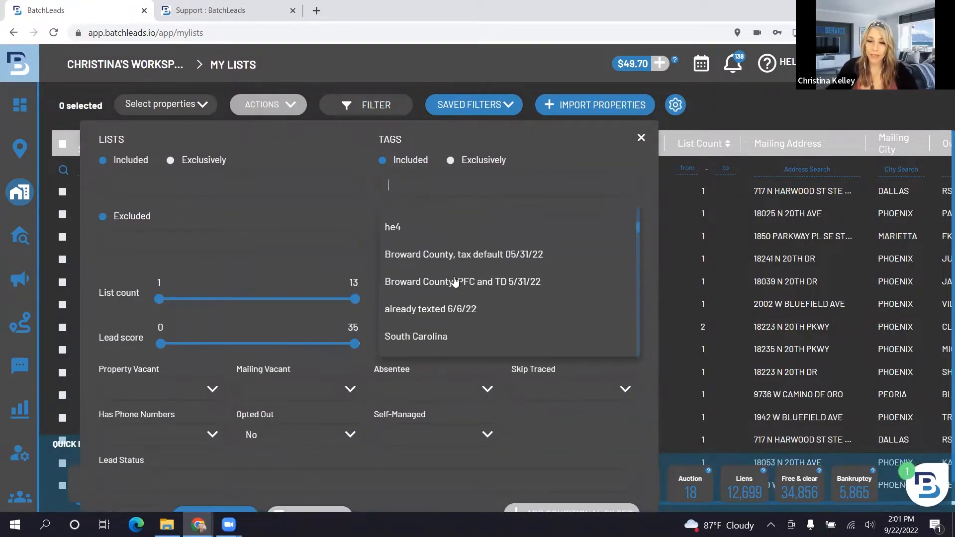
scroll(454, 279, down, 10)
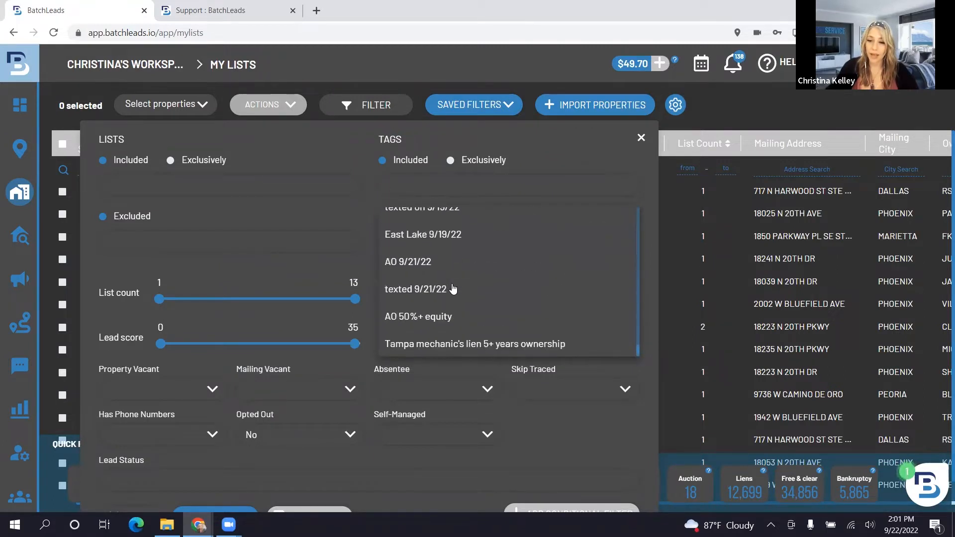
click(474, 348)
scroll(475, 346, down, 2)
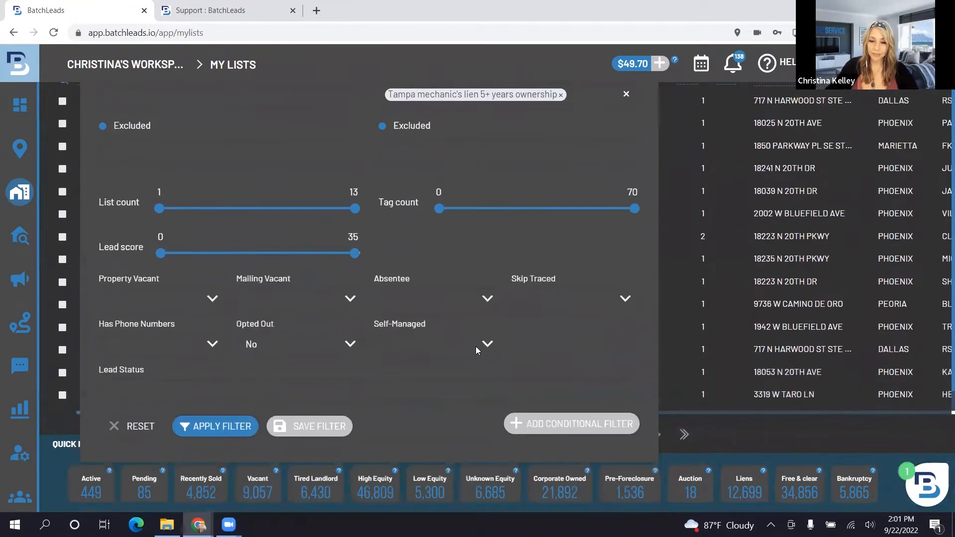
click(191, 427)
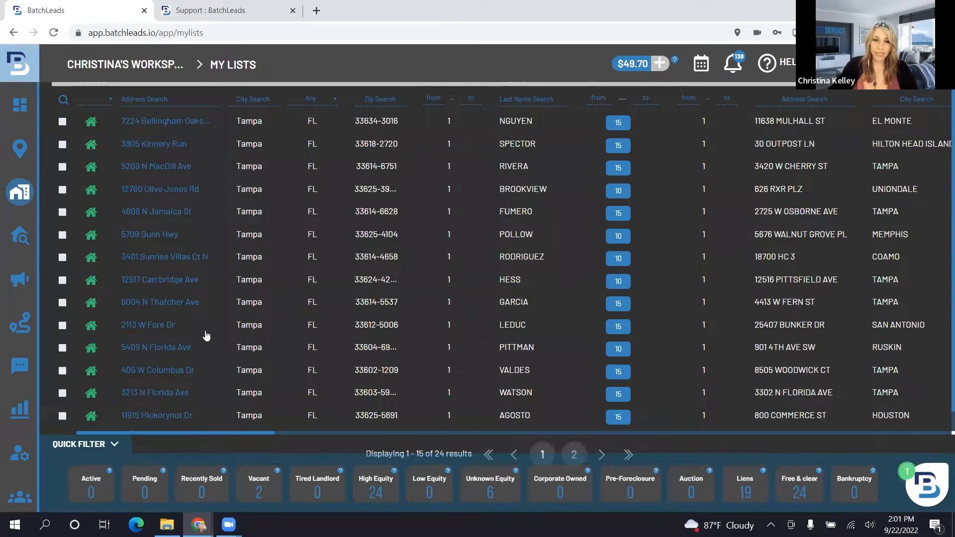
- Open the property details of the first property in the filtered list and view its contact information
scroll(204, 333, up, 2)
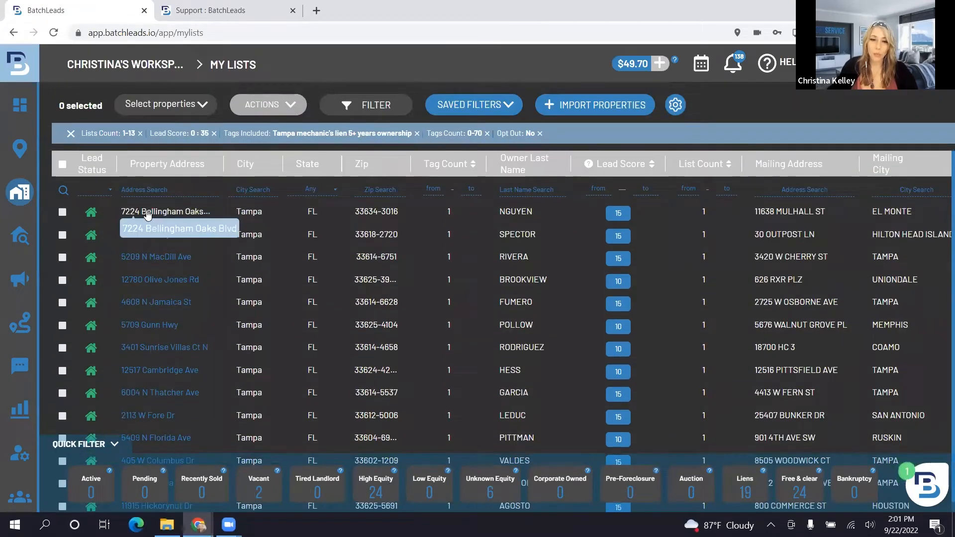
click(163, 213)
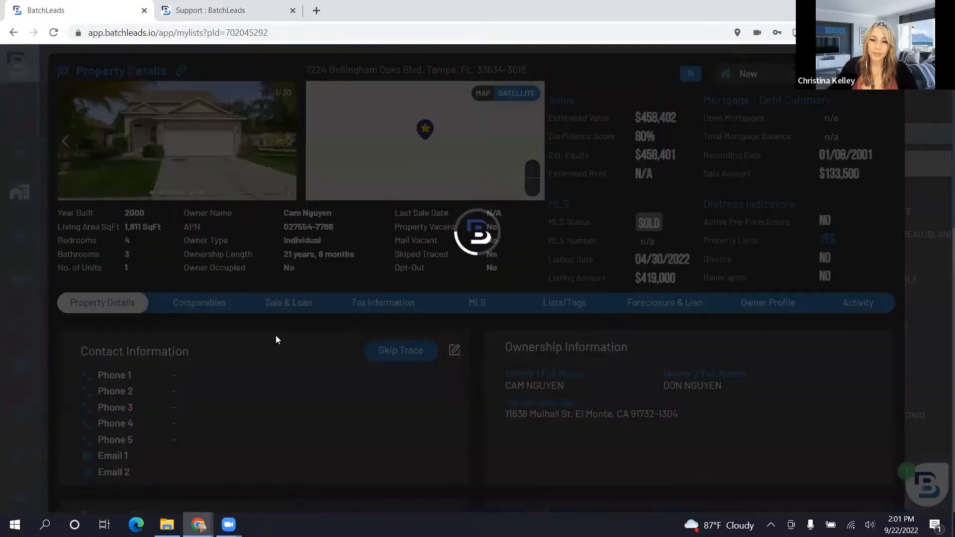
scroll(354, 420, down, 1)
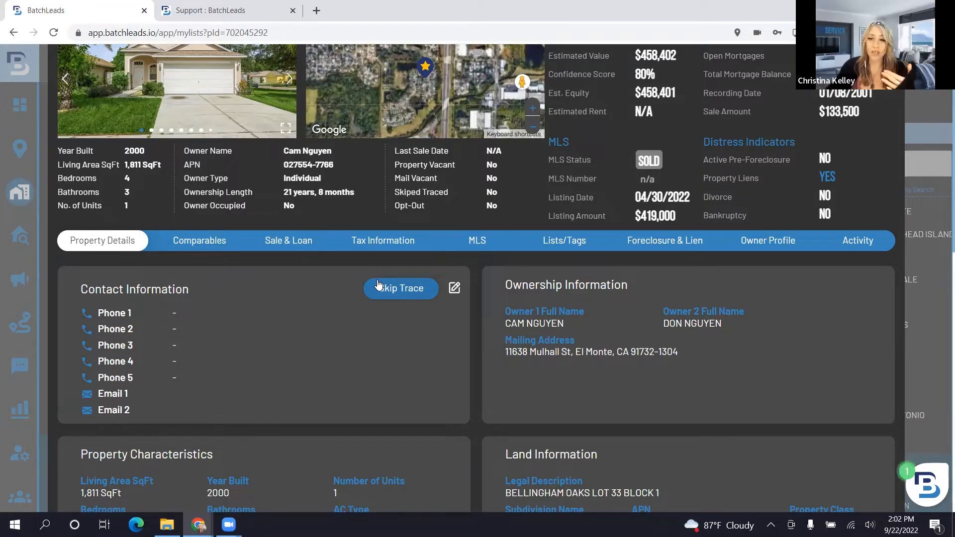
- Skip trace this single property from the wallet balance, assigning it to the Absentee Owner list, and close its details
click(388, 293)
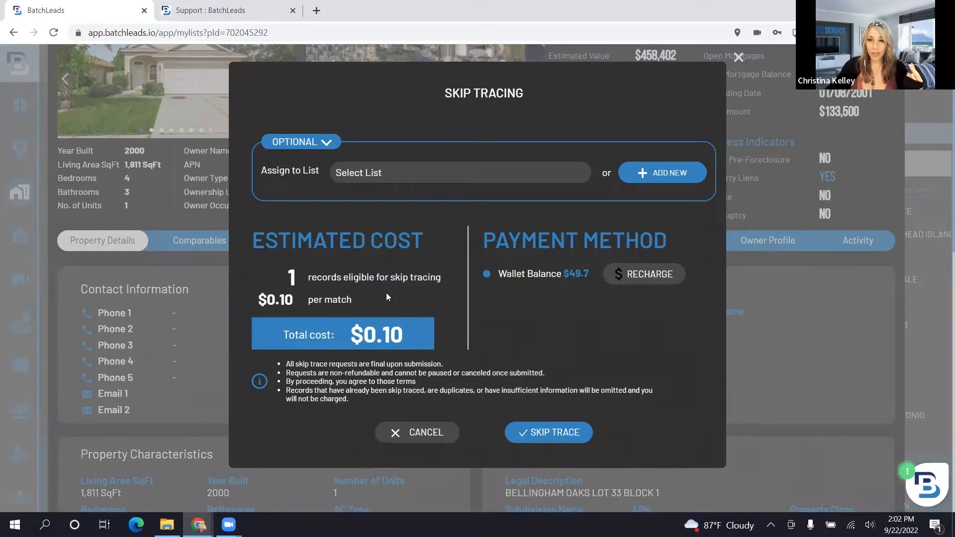
click(384, 174)
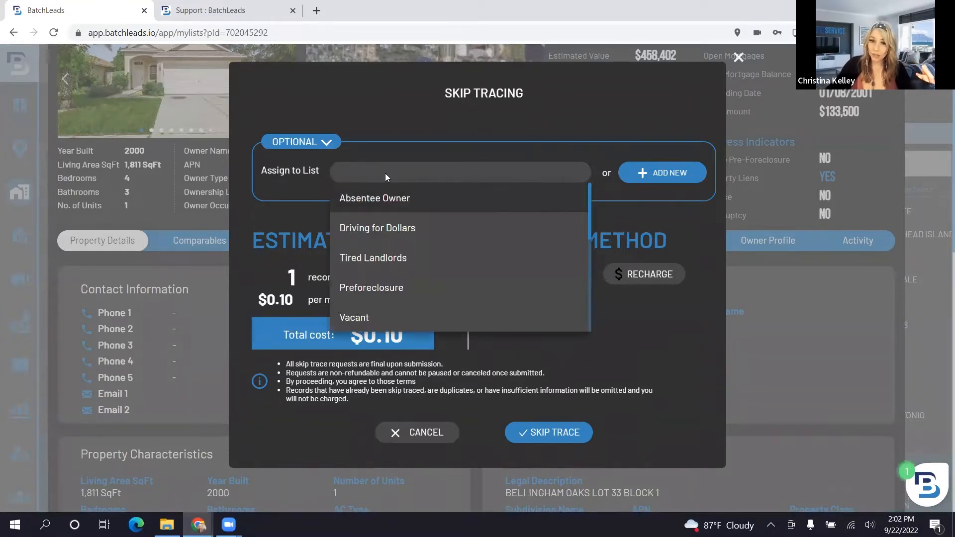
click(372, 199)
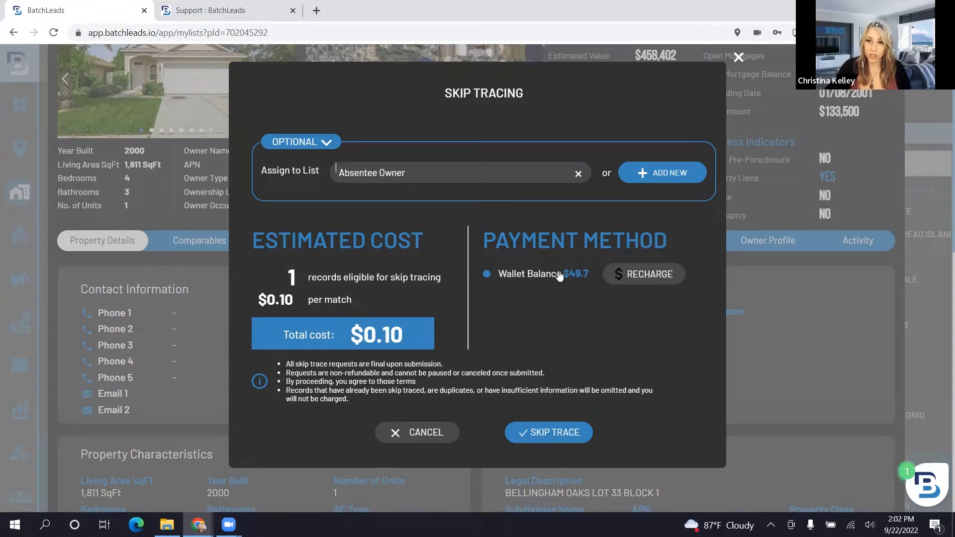
click(638, 275)
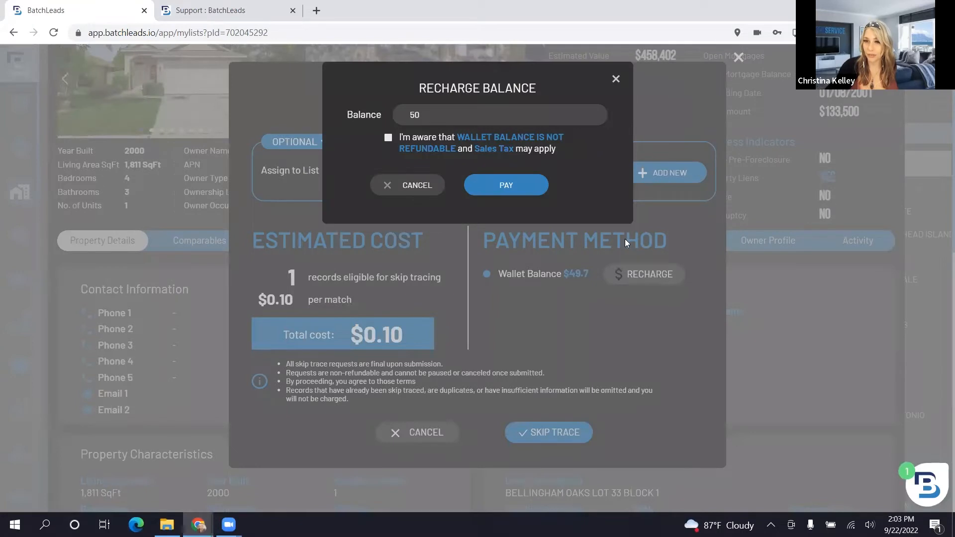
click(617, 79)
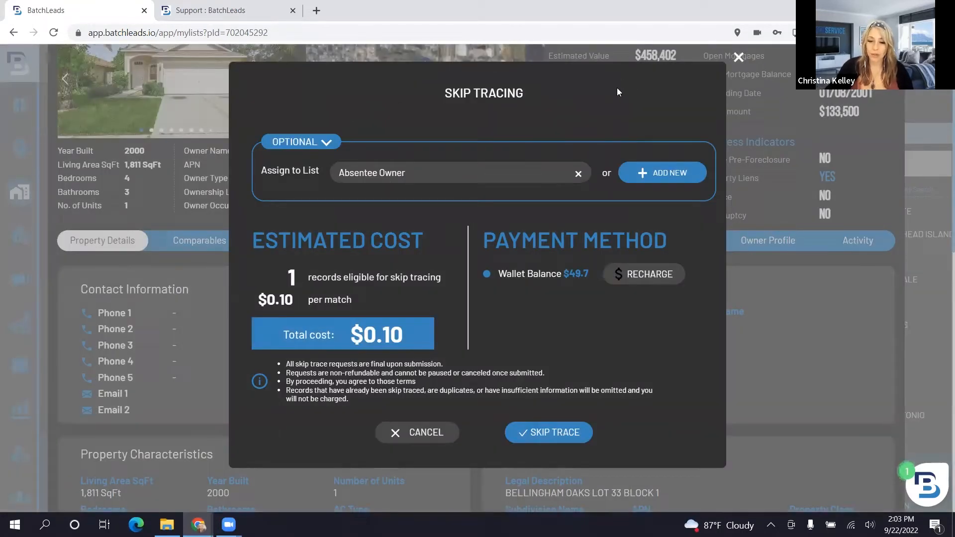
click(533, 434)
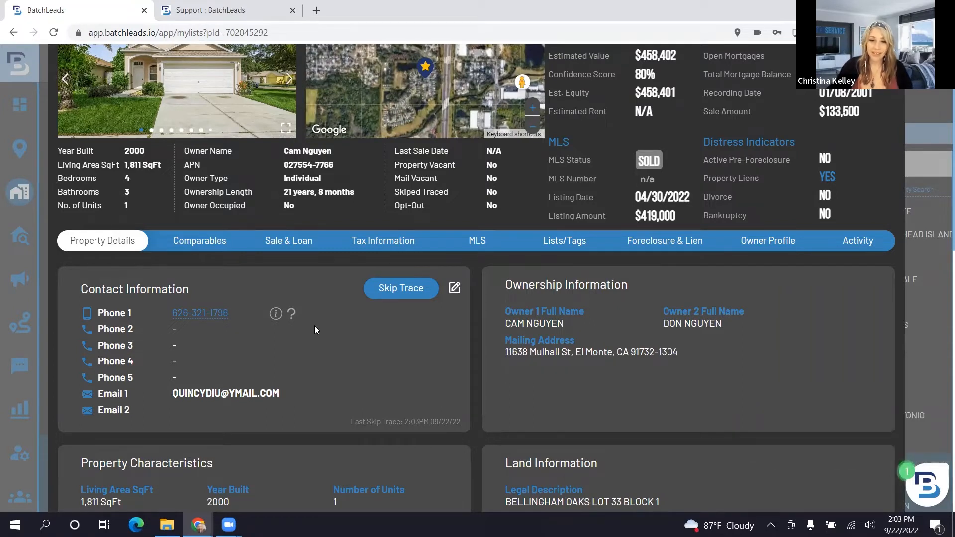
scroll(315, 329, up, 1)
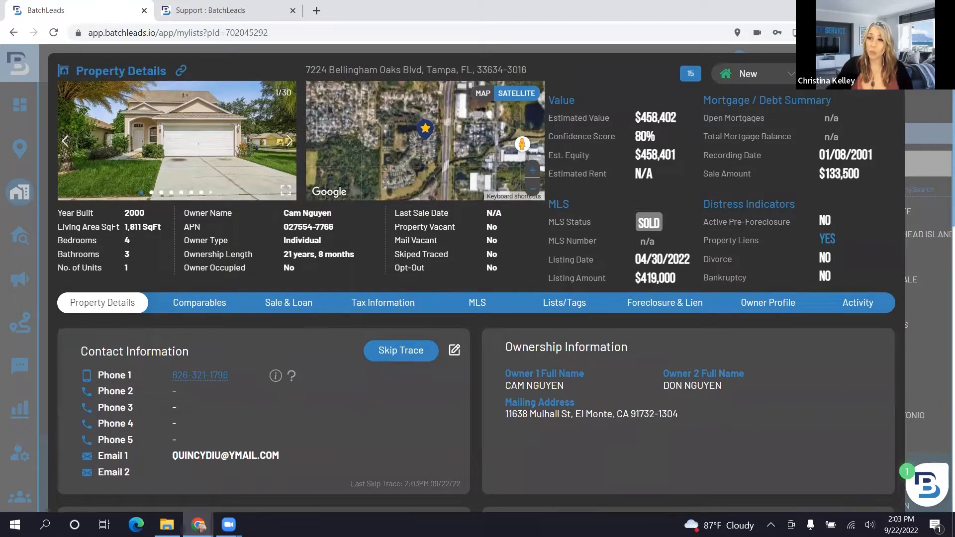
click(887, 72)
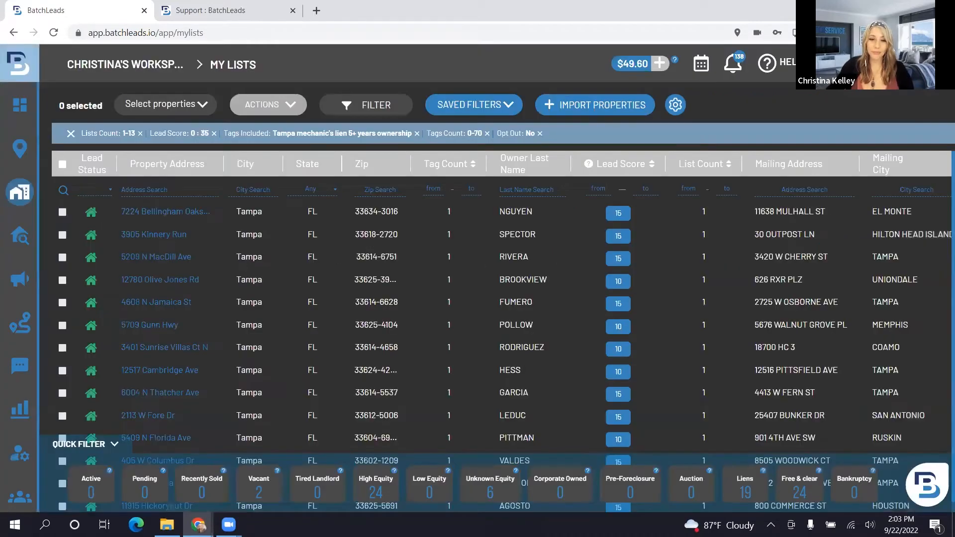
- Select all the filtered properties and start a bulk skip trace for them
click(62, 166)
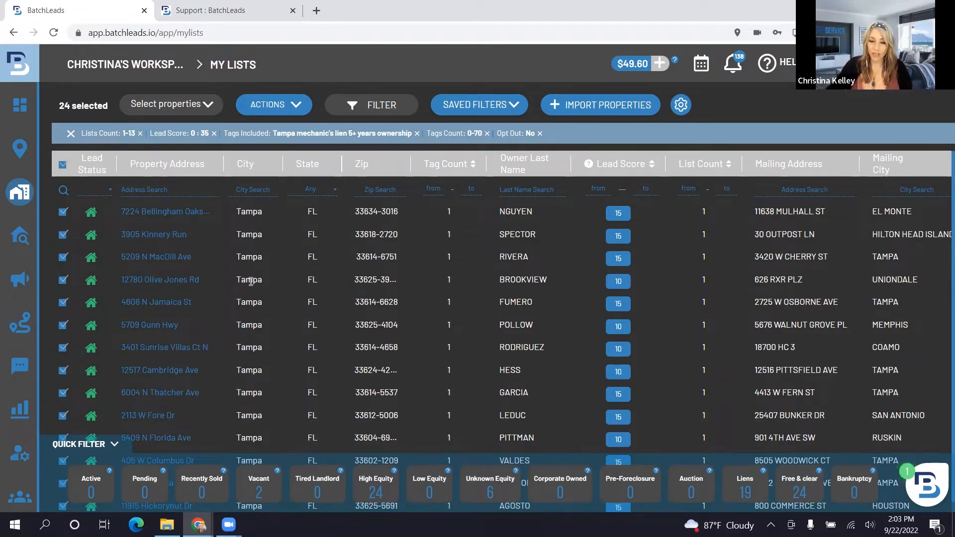
scroll(250, 282, down, 1)
scroll(317, 301, down, 2)
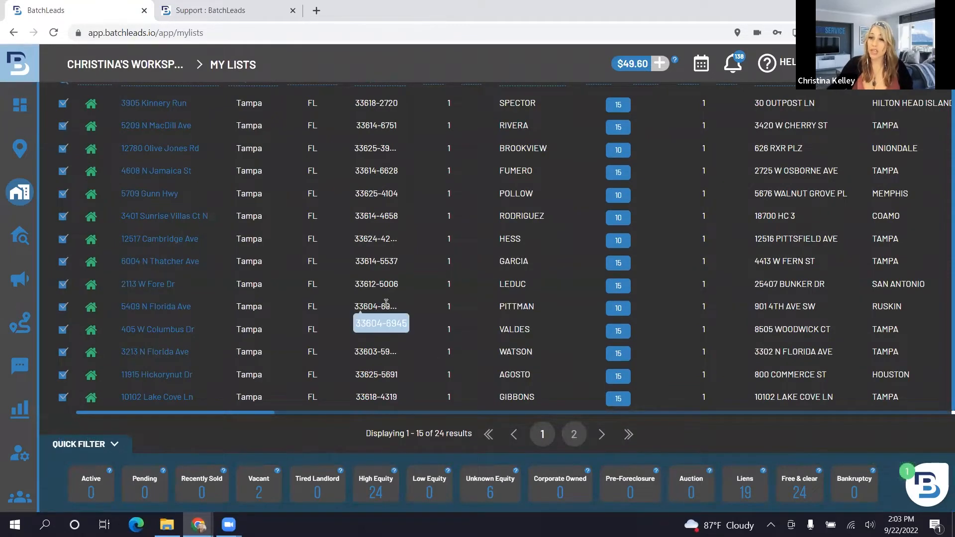
scroll(382, 304, up, 1)
scroll(358, 264, up, 2)
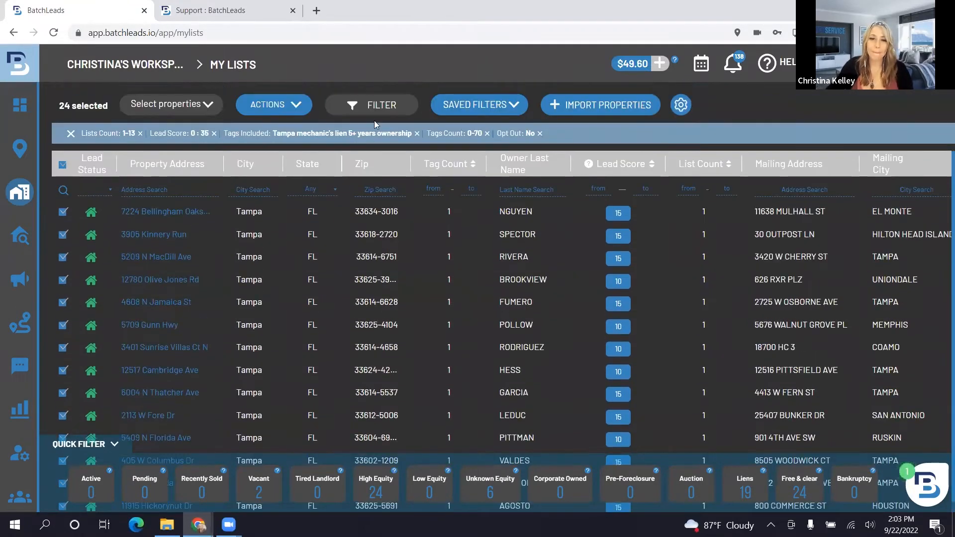
click(274, 103)
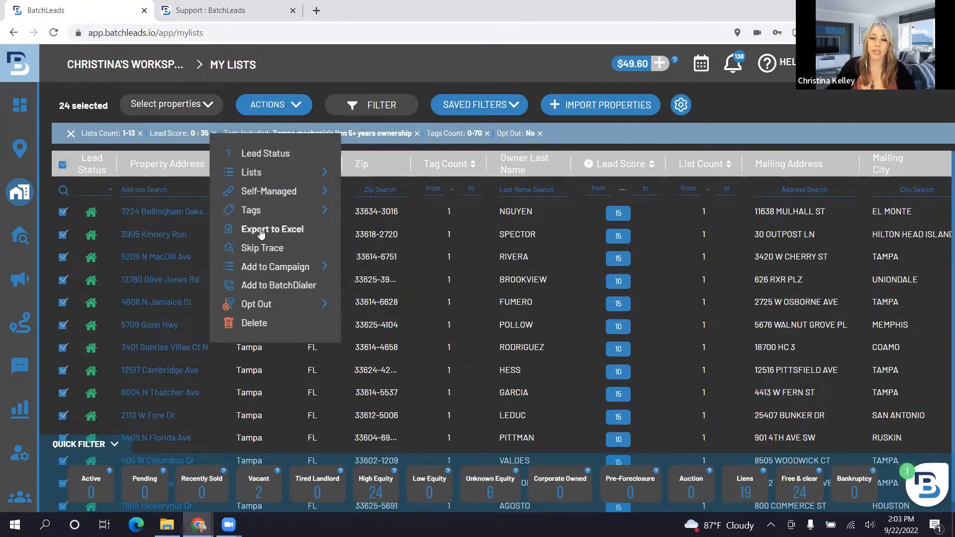
click(256, 248)
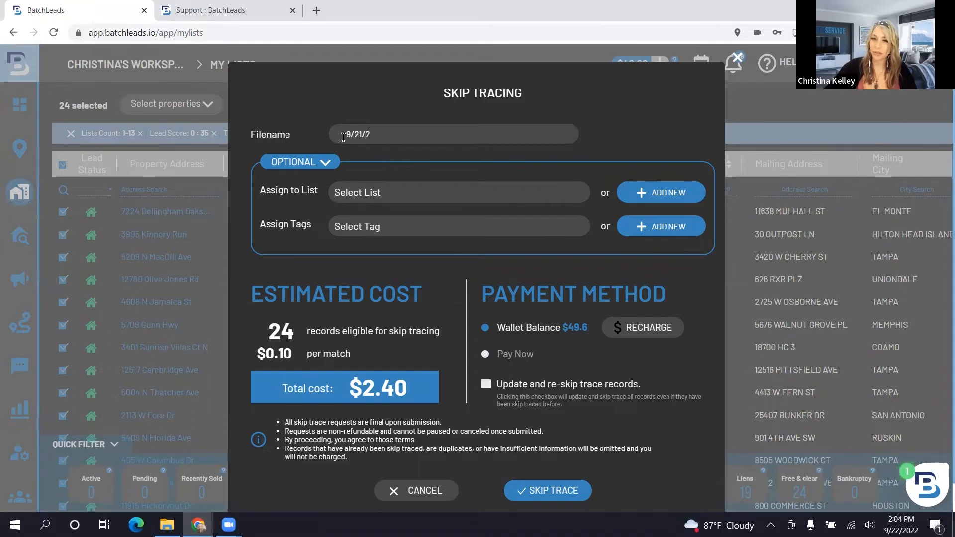
- Name the skip trace file 9/22/22 and submit the bulk skip trace using the wallet balance
text(2)
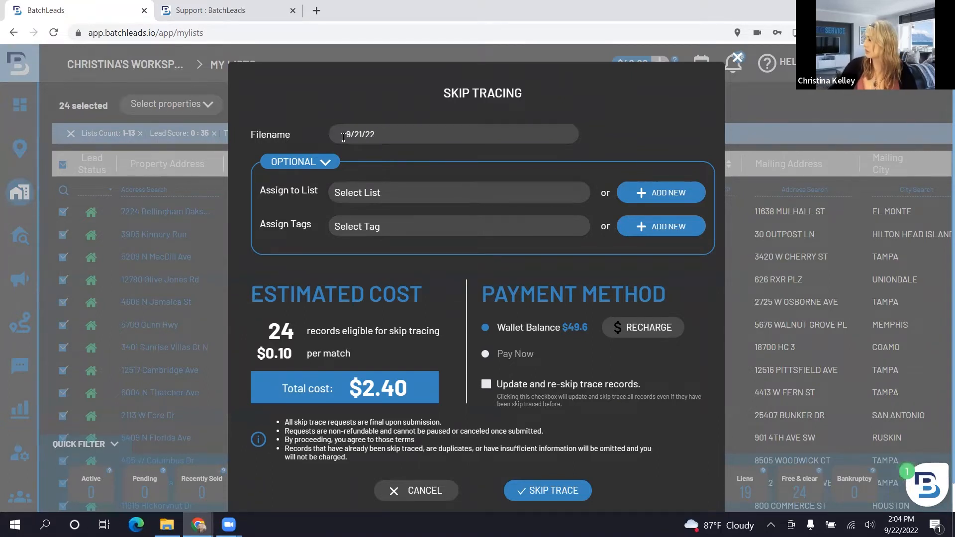
key(BackSpace)
key(BackSpace)
key(BackSpace)
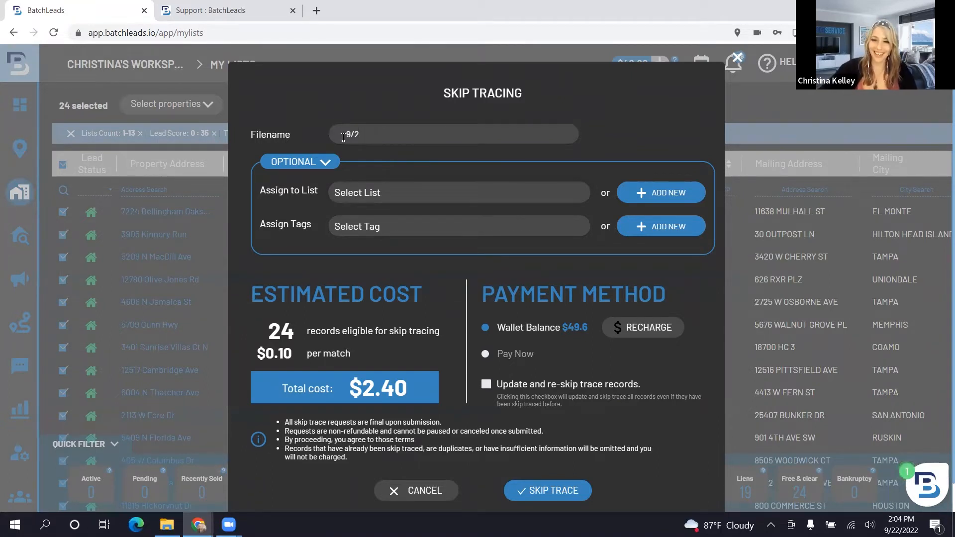
text(2/22)
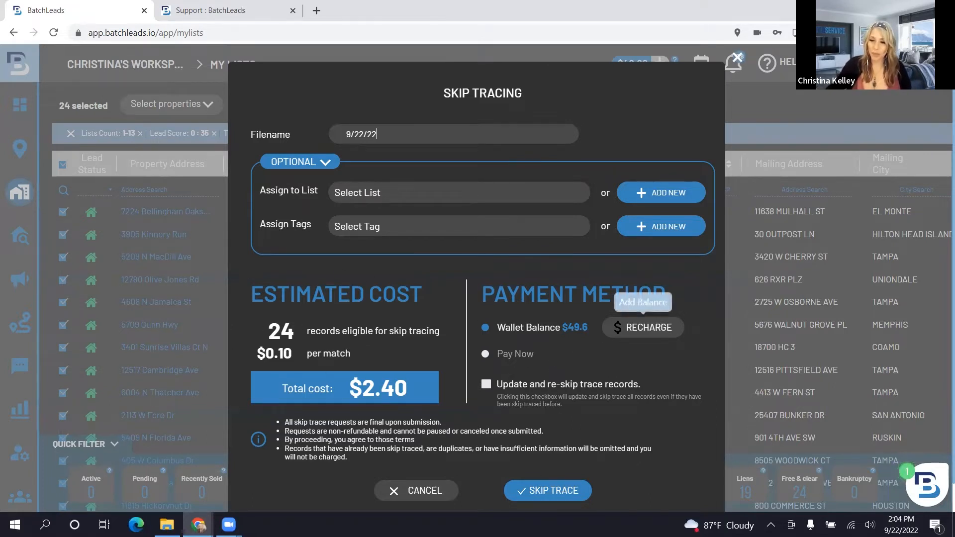
click(539, 491)
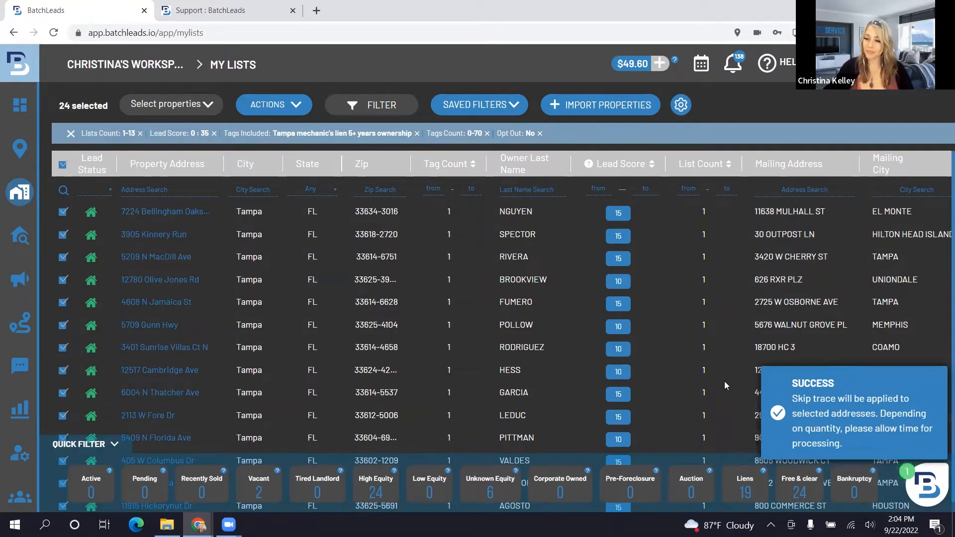
- Open the Skip Tracing page and review the submitted files with their hit rates, costs and statuses
mouse_move(15, 326)
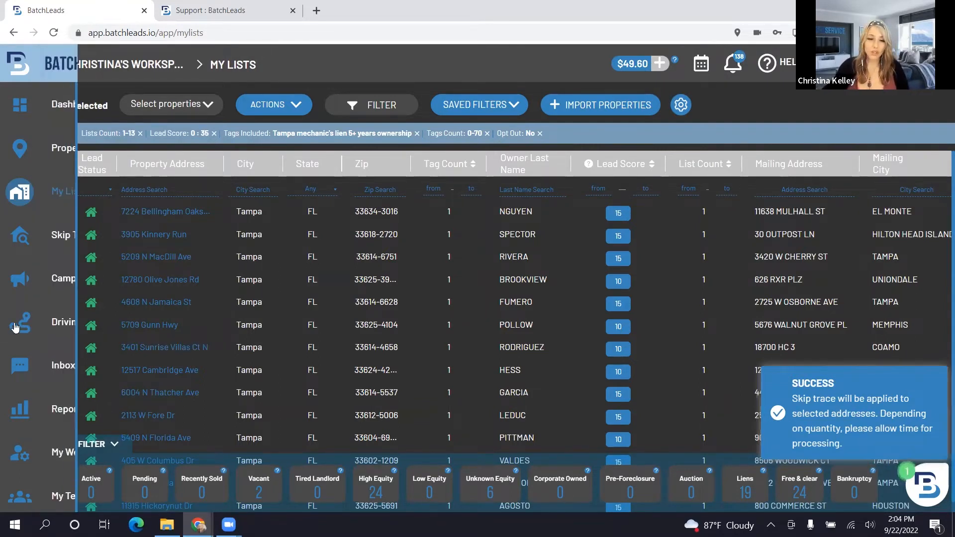
click(59, 235)
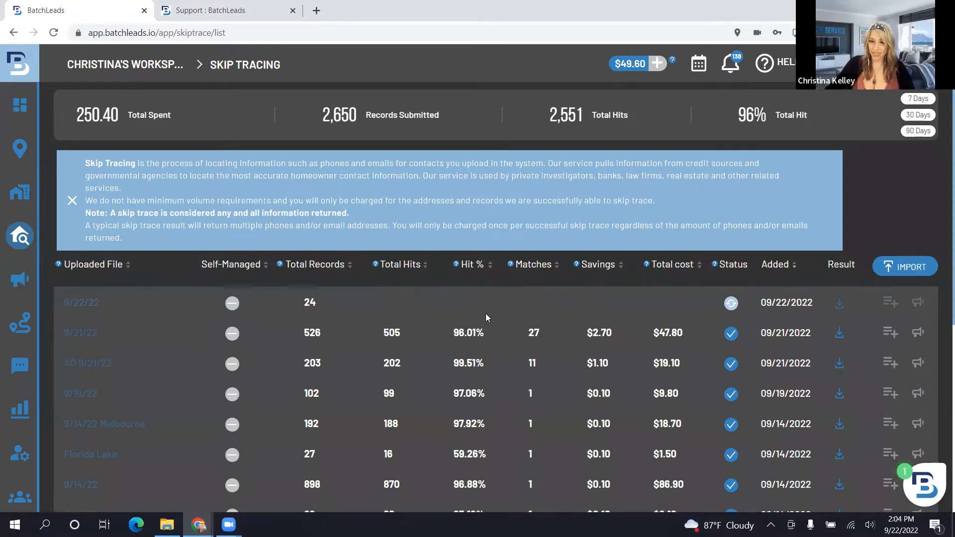
scroll(486, 316, down, 1)
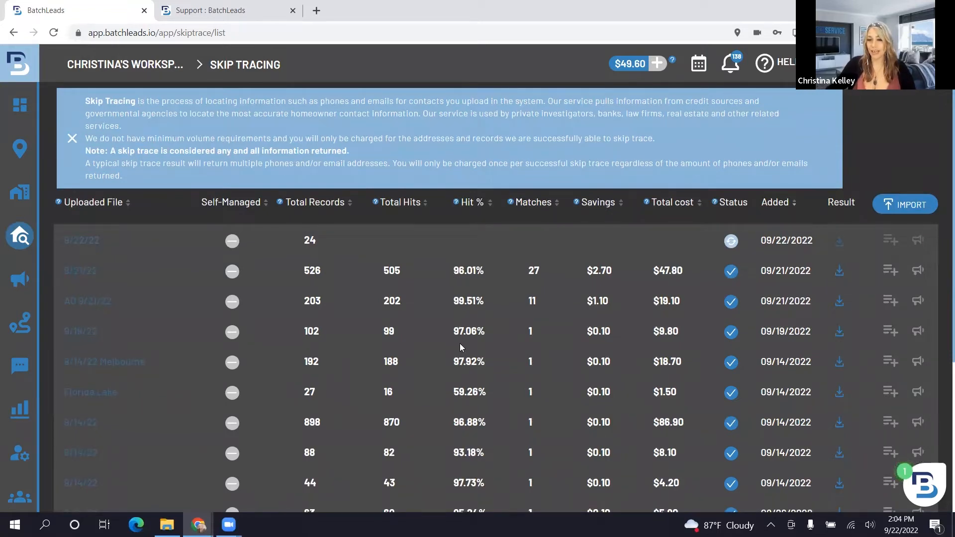
scroll(462, 357, down, 1)
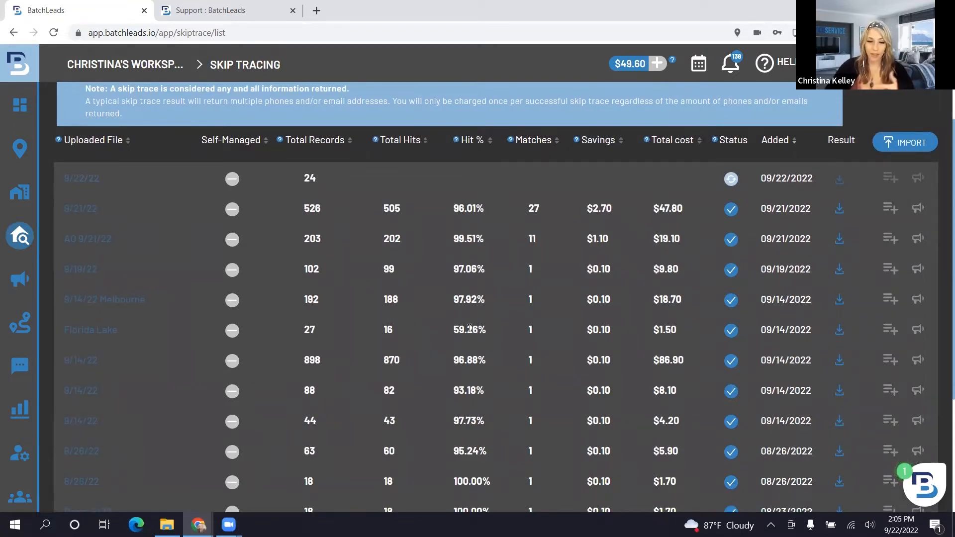
mouse_move(92, 334)
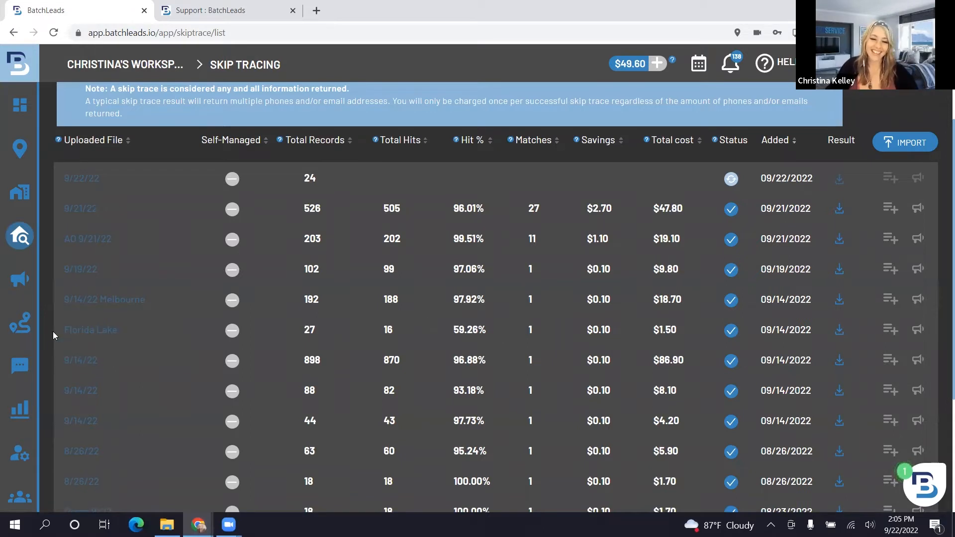
- Go to Property Search and run a location search for Phoenix, AZ, USA
mouse_move(47, 238)
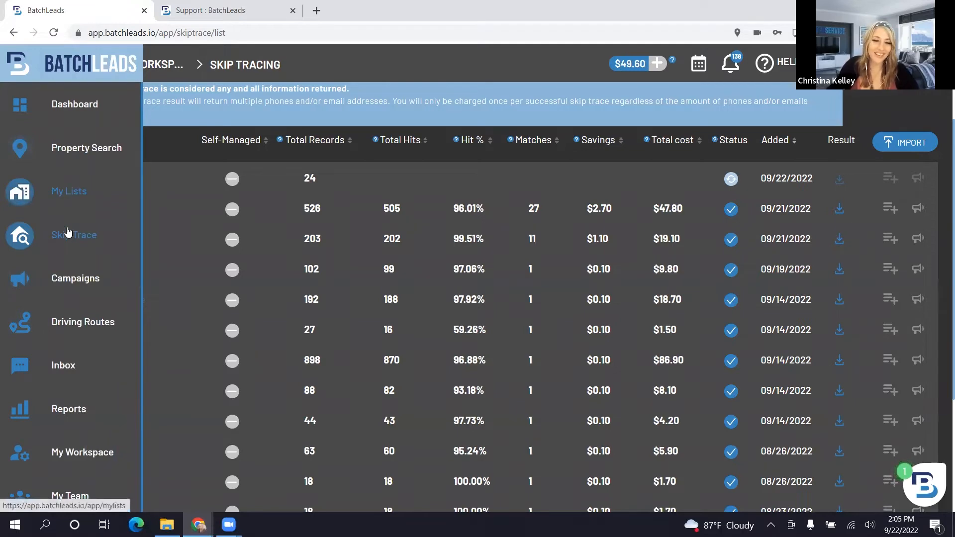
click(73, 151)
click(213, 112)
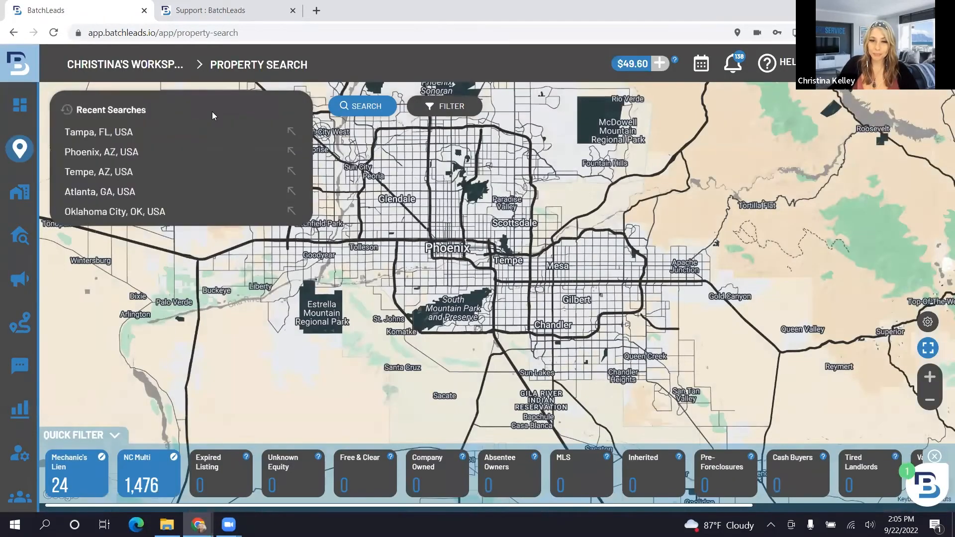
click(130, 183)
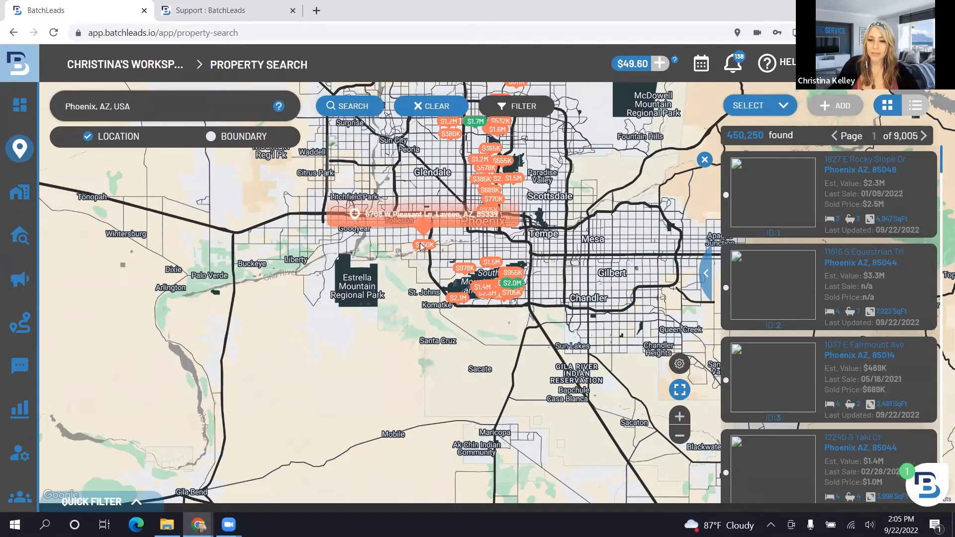
- Open the details of the $750K property southwest of Phoenix on the map, review its contact information, and close them
click(420, 245)
click(527, 384)
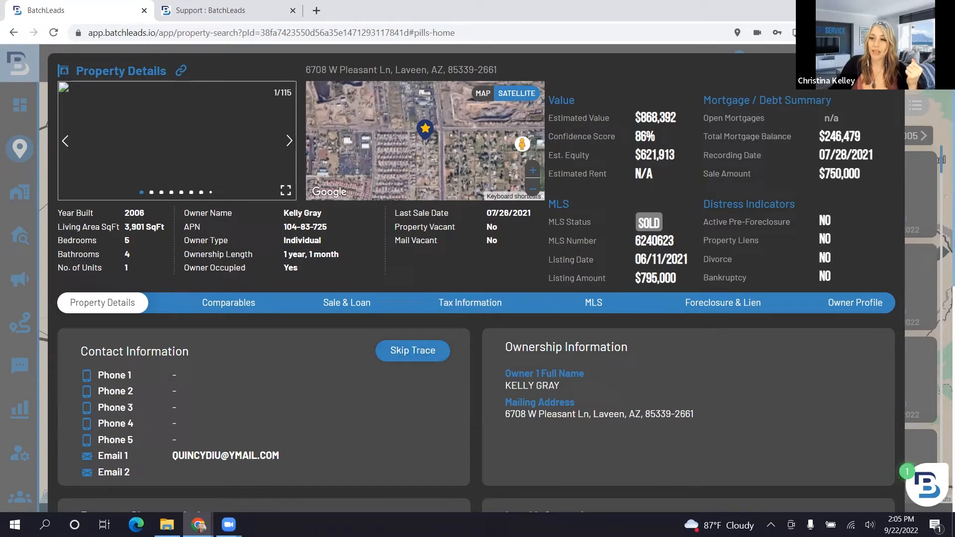
click(914, 61)
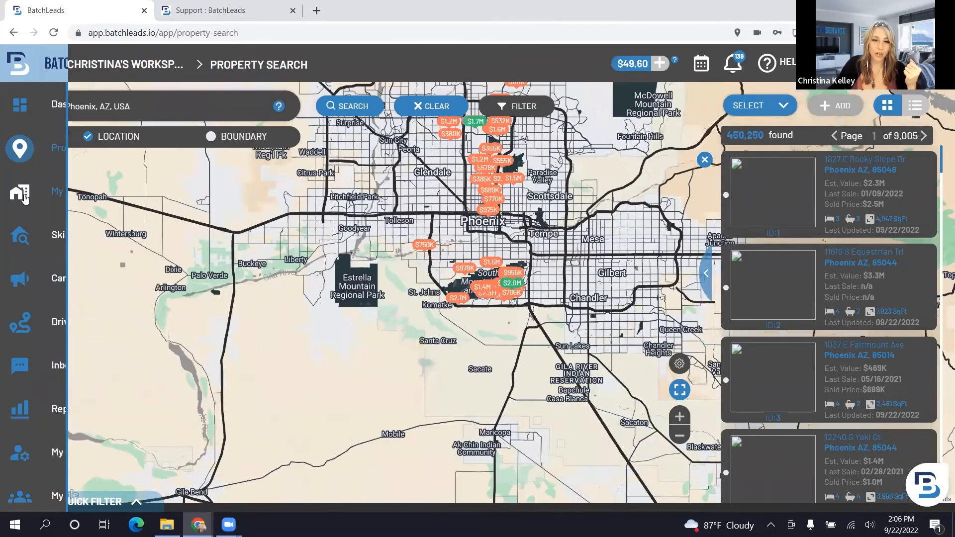
- Return to Property Search from My Lists and run the recent location search for Tampa, FL, USA
click(60, 192)
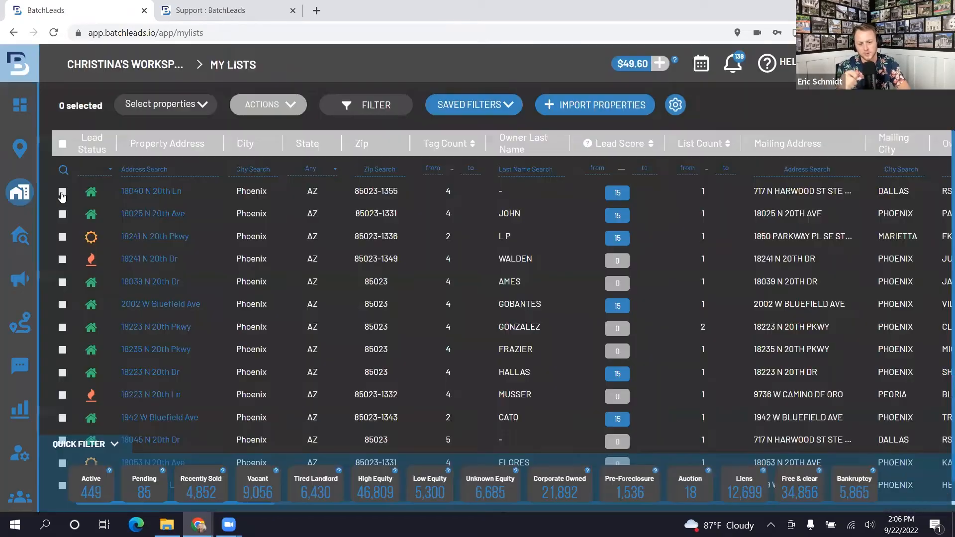
mouse_move(29, 162)
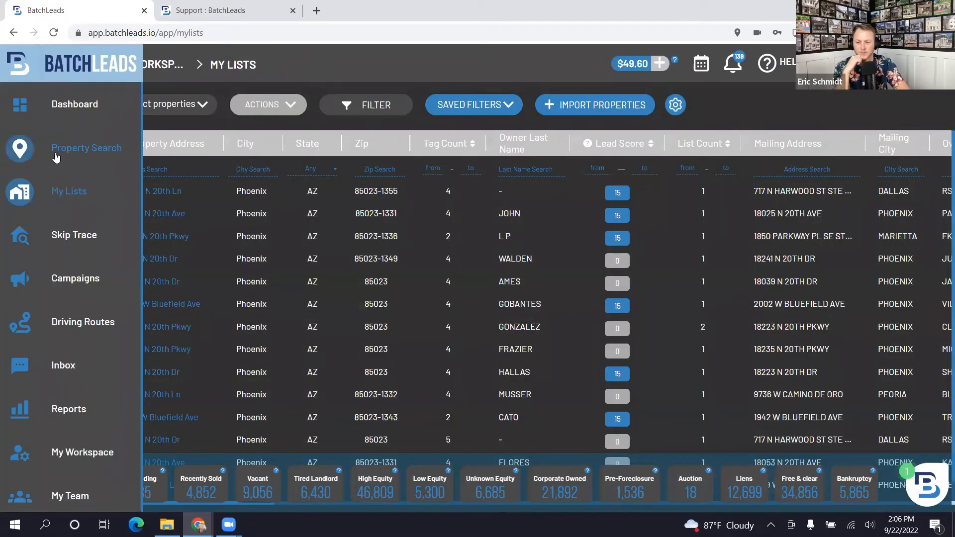
click(62, 155)
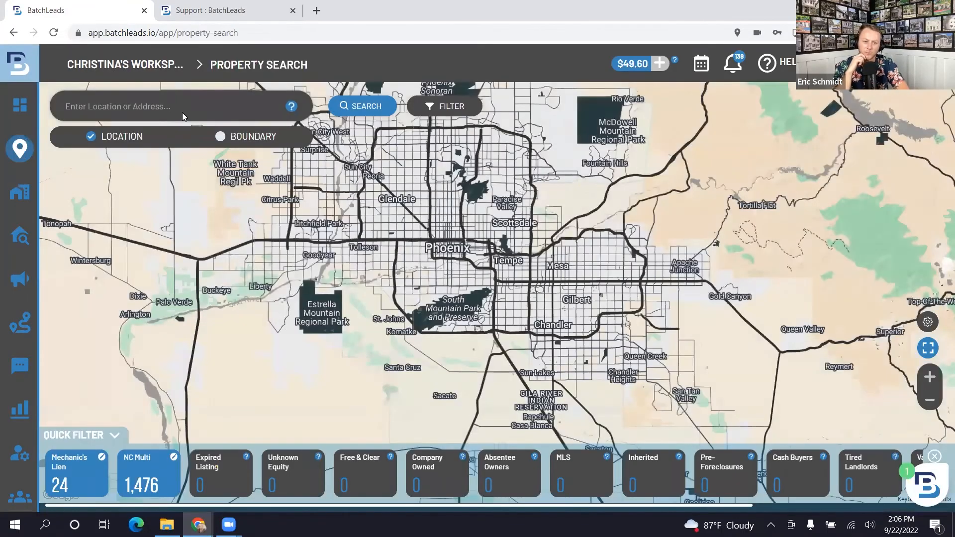
click(182, 112)
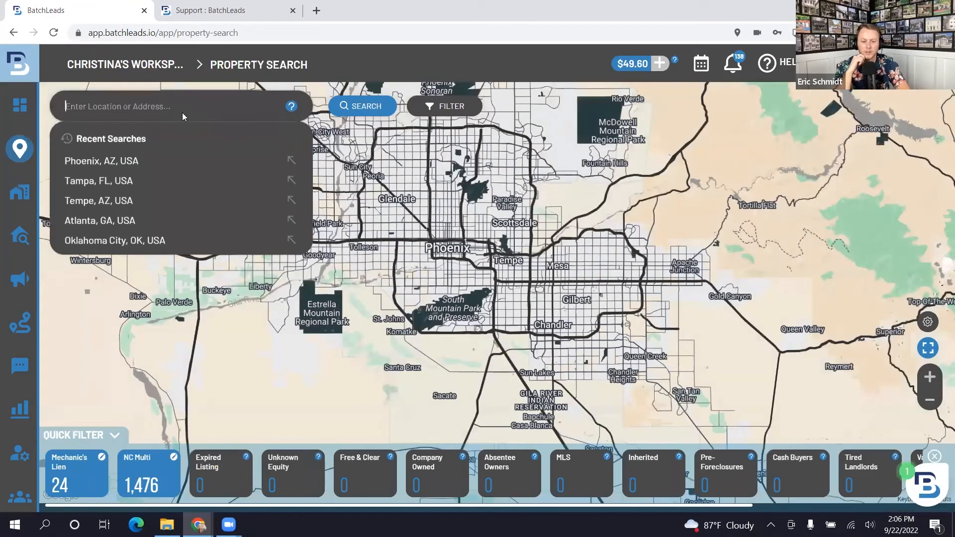
click(113, 183)
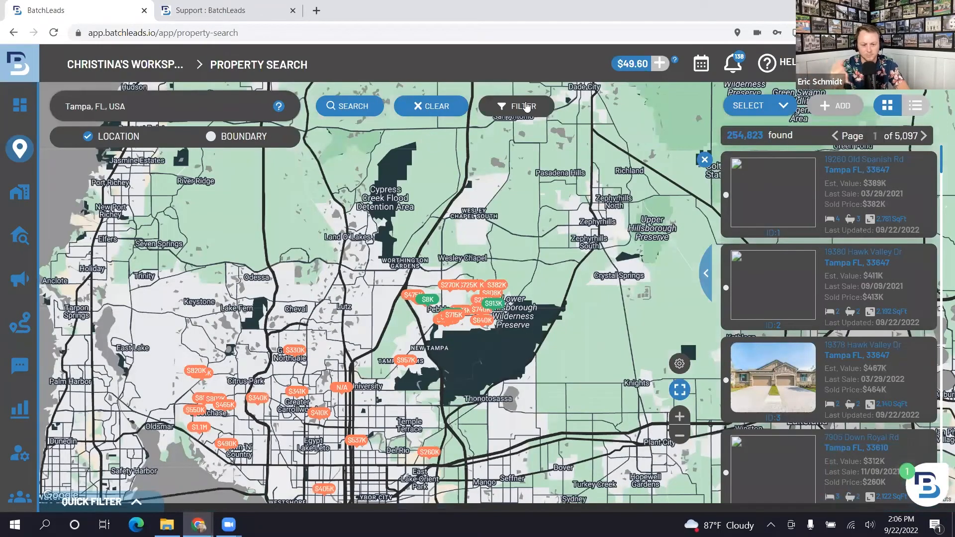
- Filter the Tampa search by an MLS status of Sold, save the filter, and close the advanced search options
click(525, 106)
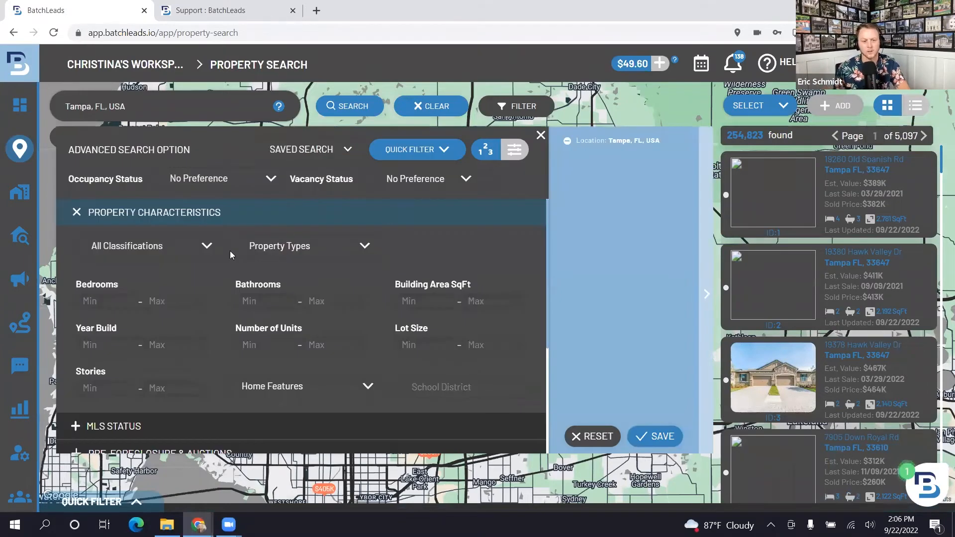
scroll(82, 231, down, 3)
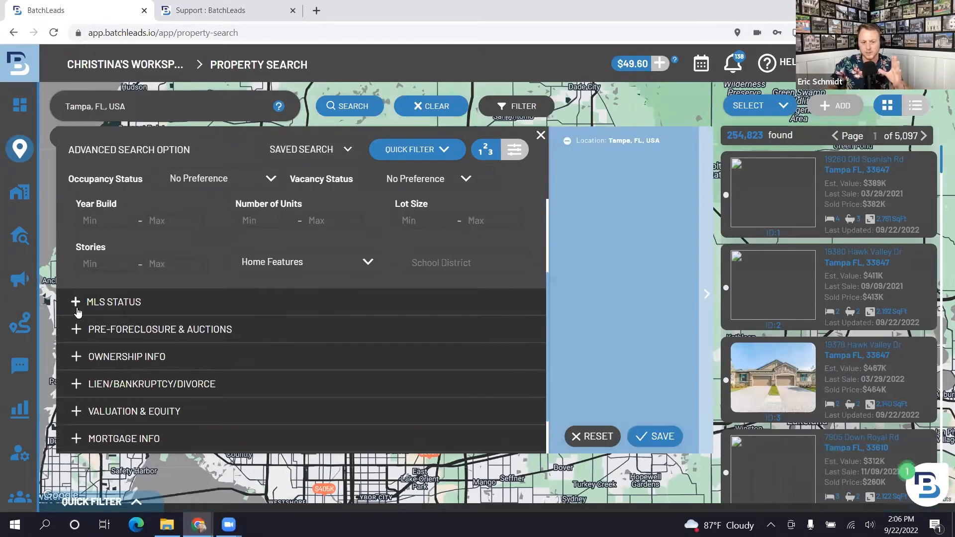
click(74, 302)
scroll(255, 320, up, 2)
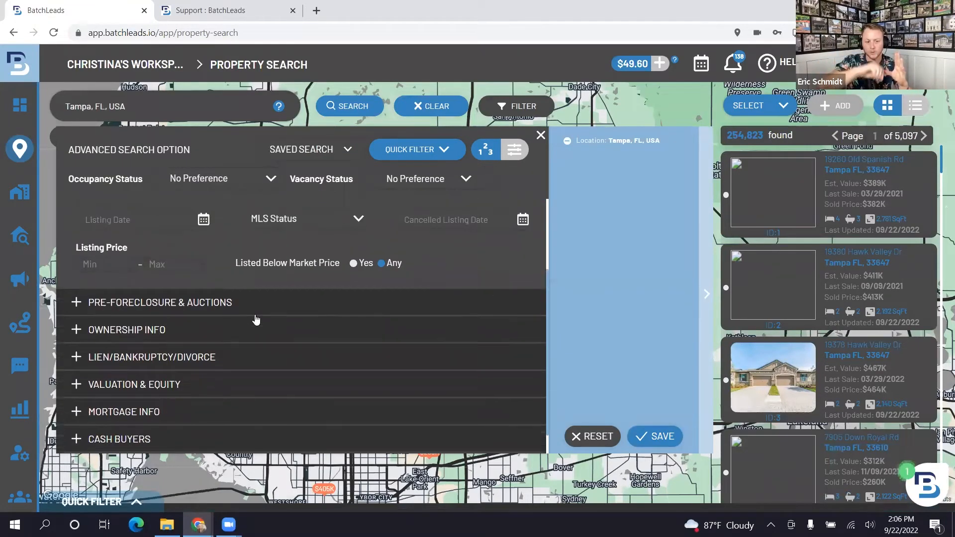
click(315, 265)
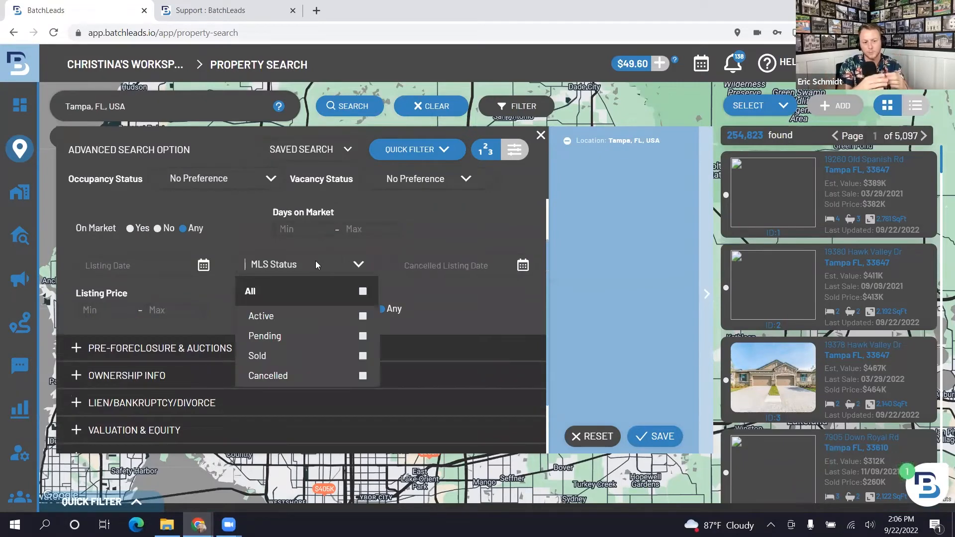
click(362, 356)
click(664, 436)
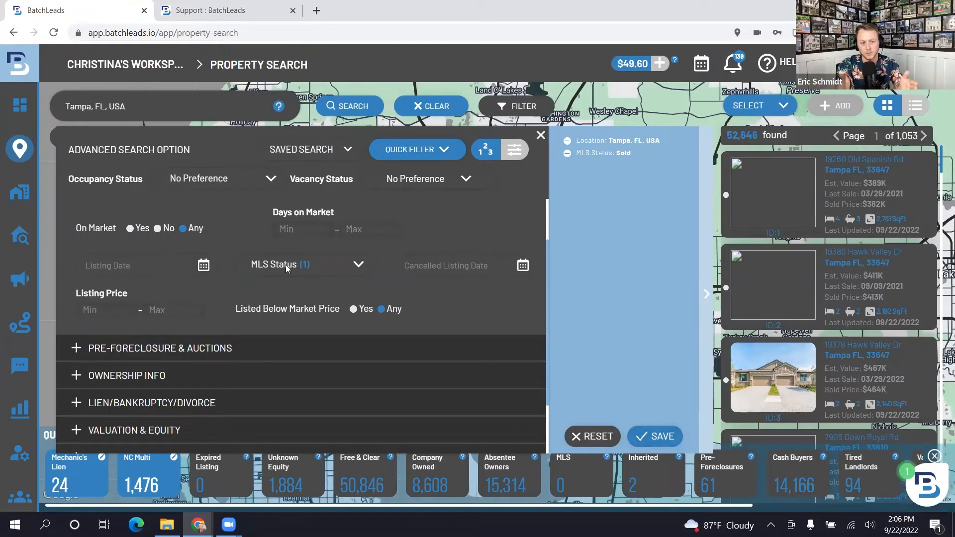
click(541, 136)
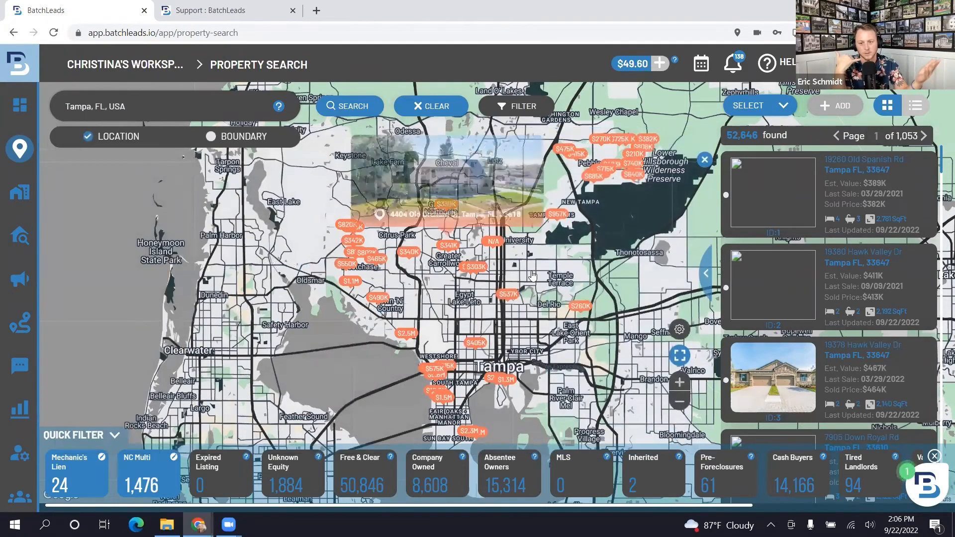
- Look over the sold Tampa properties on the map and review the MLS filter options without changing them
drag(470, 350, 308, 322)
mouse_move(311, 316)
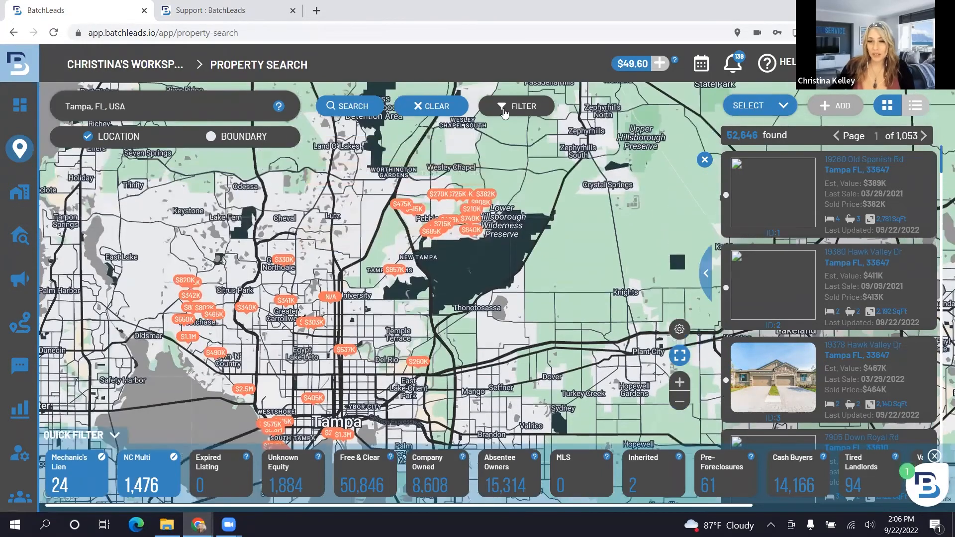
click(503, 111)
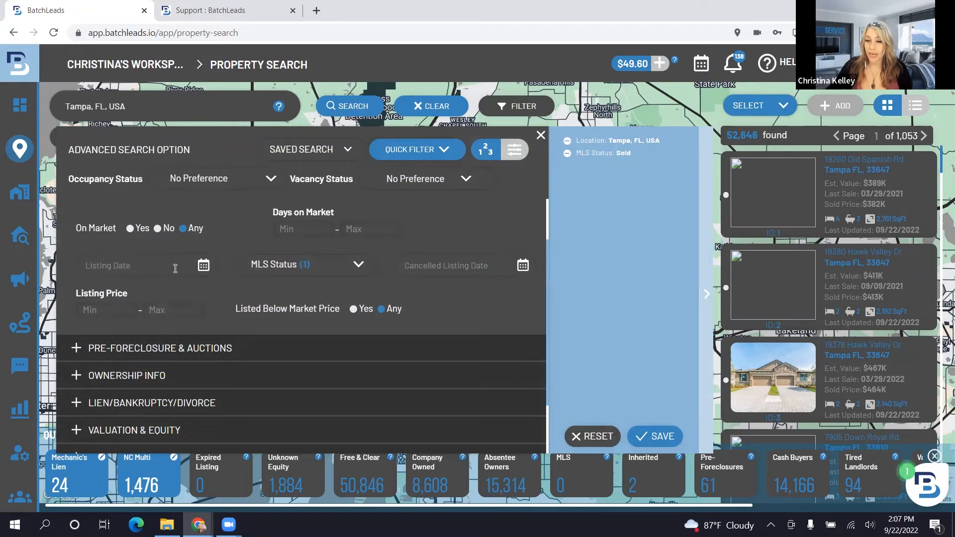
click(541, 135)
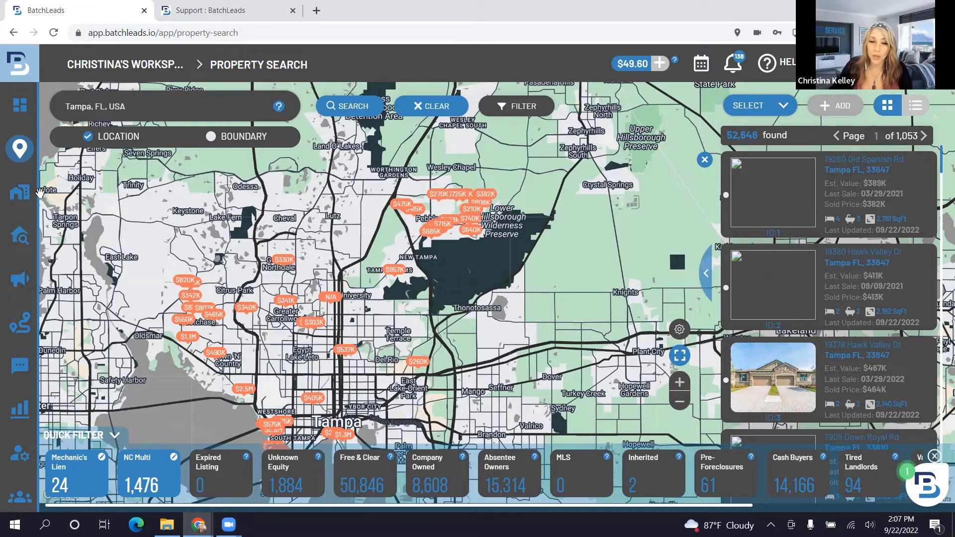
- Open the Skip Tracing page and review the 9/22/22 file among the uploaded files
mouse_move(55, 198)
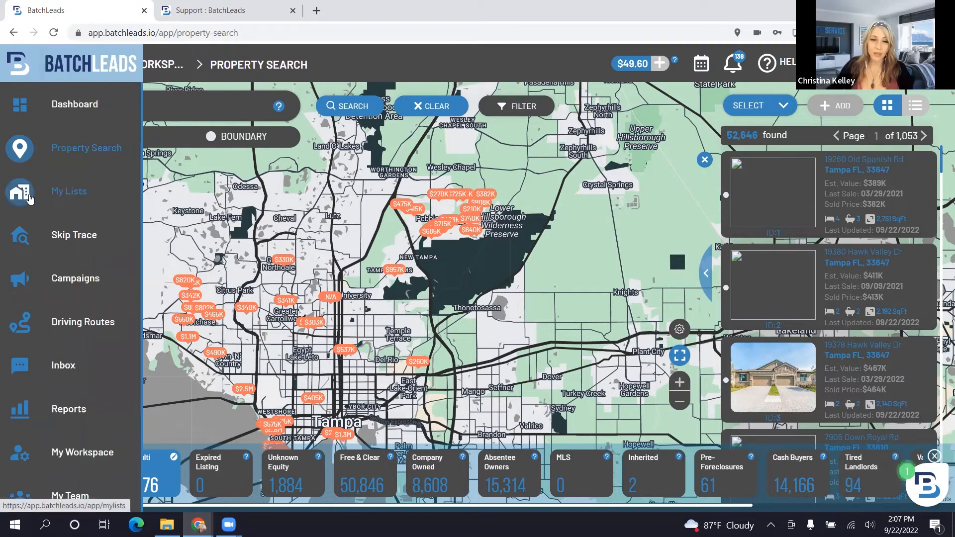
click(69, 239)
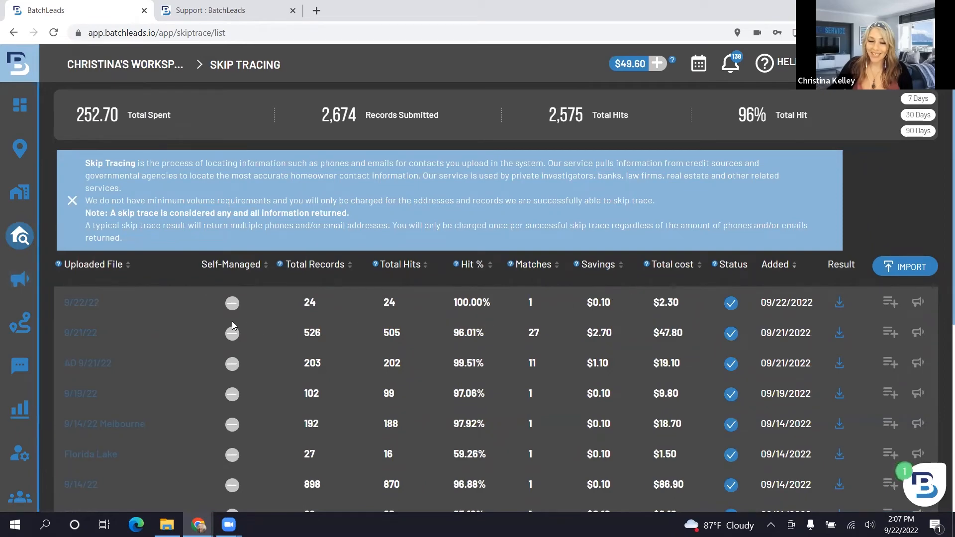
- Filter My Lists to properties that include the tag "Tampa mechanic's lien 5+ years ownership"
mouse_move(22, 314)
click(64, 195)
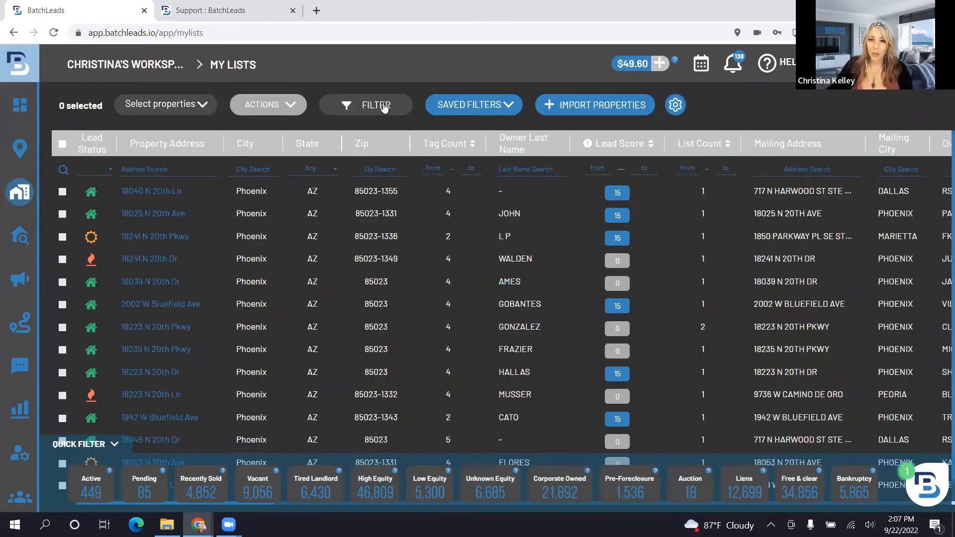
click(384, 107)
click(419, 194)
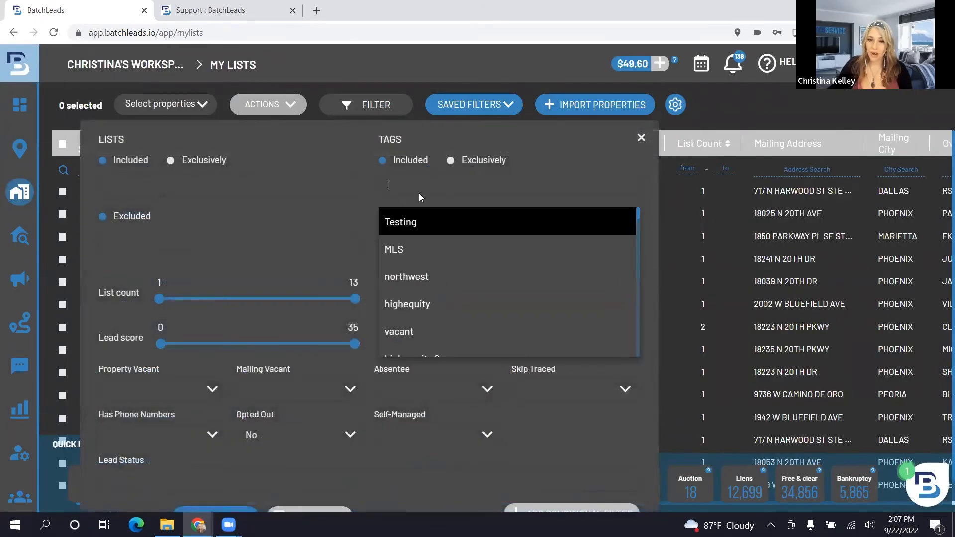
scroll(483, 291, down, 10)
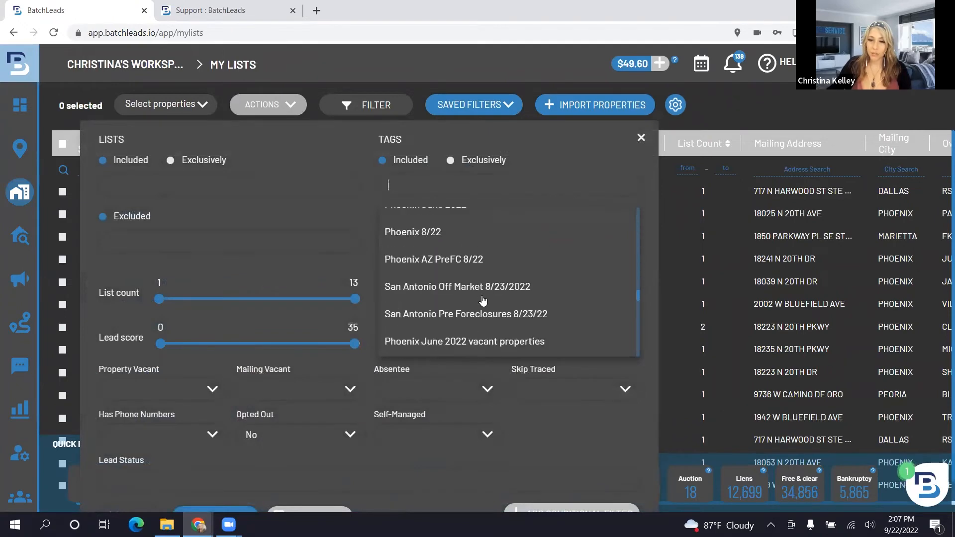
scroll(480, 301, down, 10)
click(460, 341)
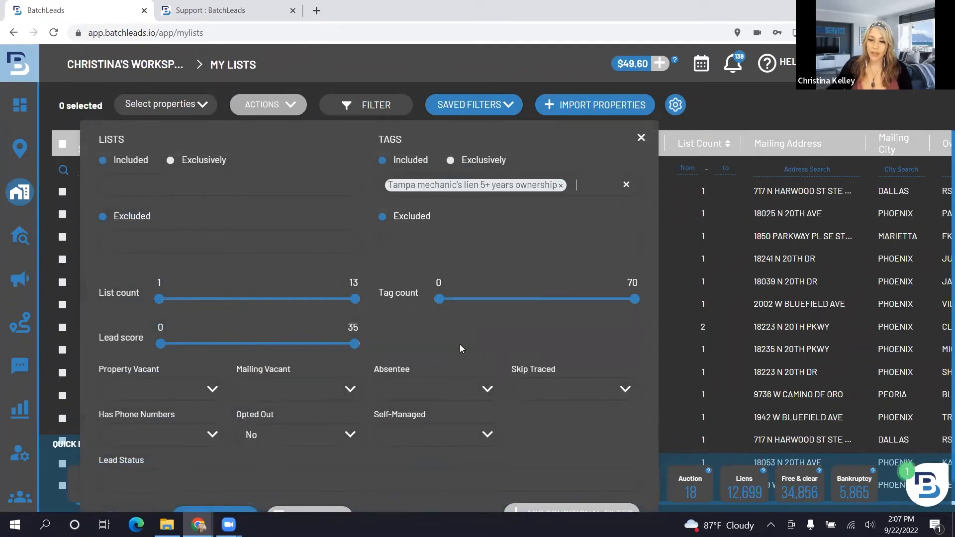
scroll(369, 375, down, 3)
click(215, 425)
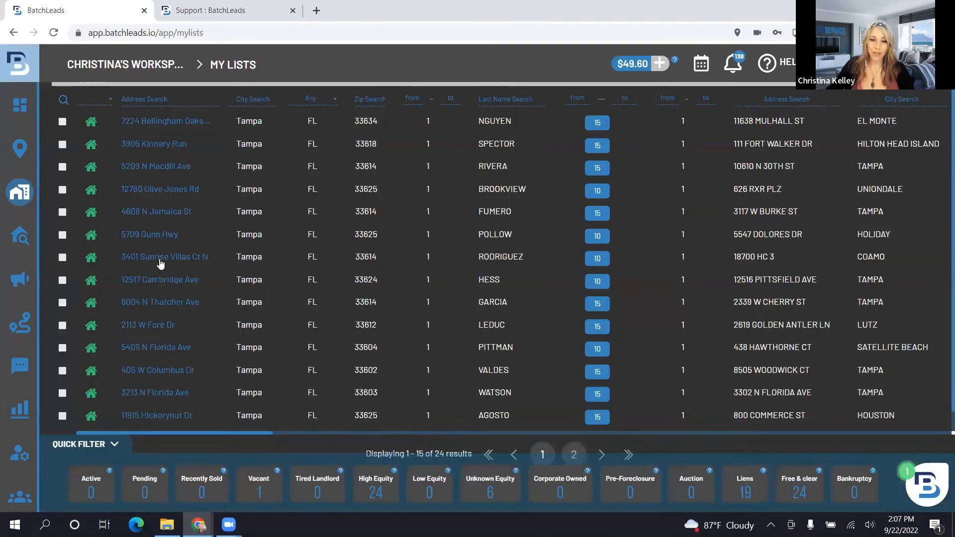
- Open the seventh filtered Tampa property, review its skip-traced contacts and the line information for Phone 1, and return to the list
click(159, 257)
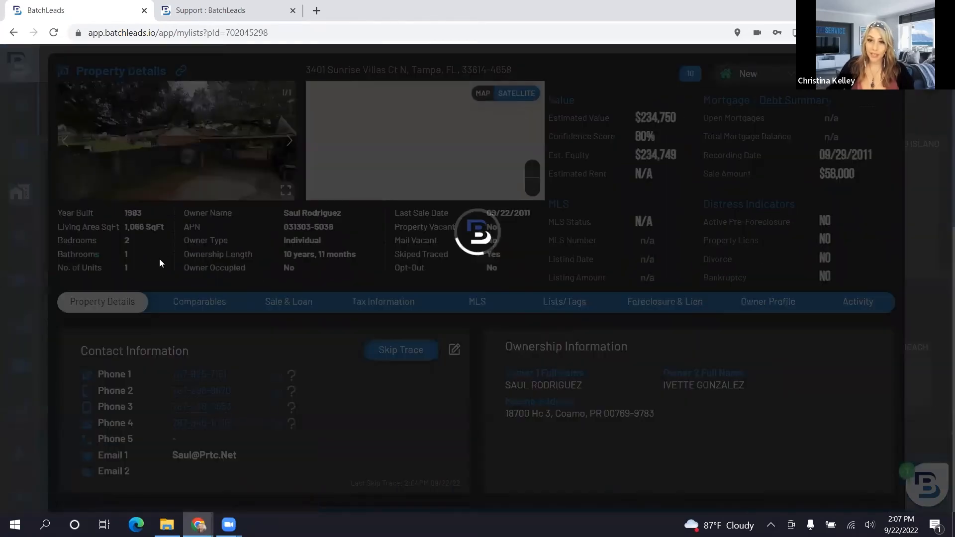
scroll(265, 350, down, 1)
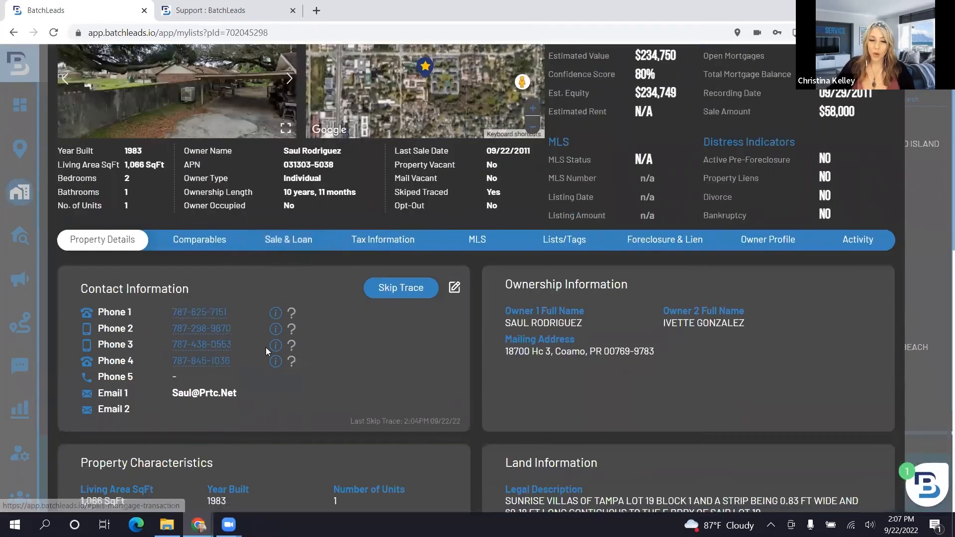
scroll(265, 352, down, 1)
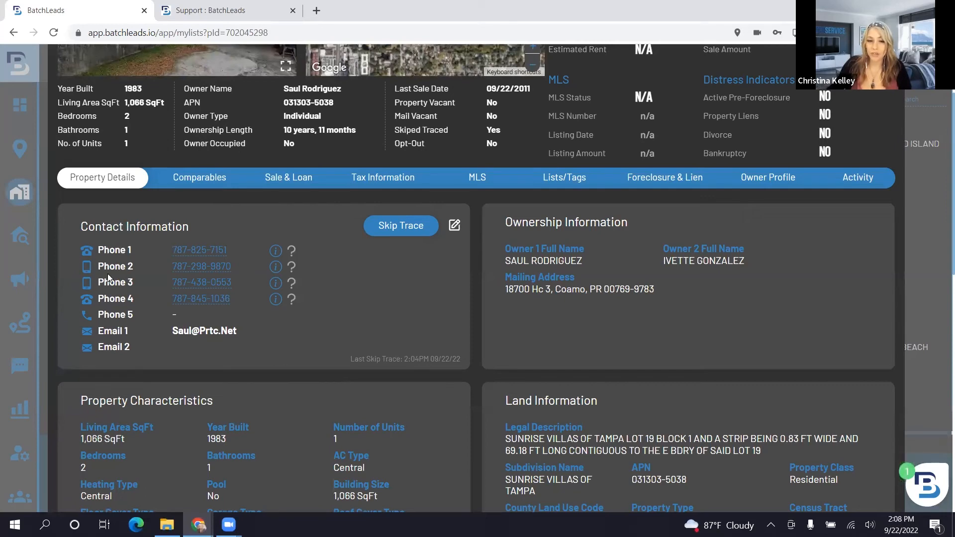
mouse_move(276, 252)
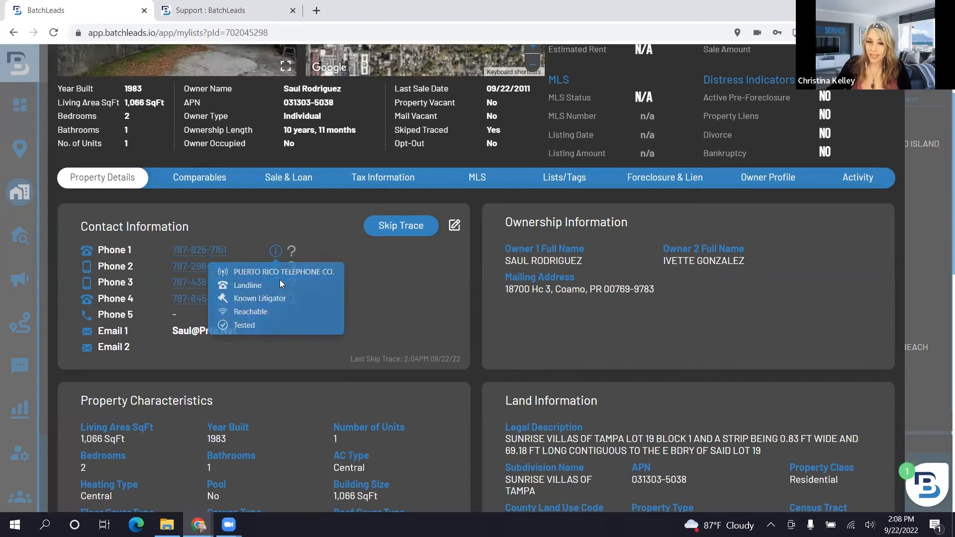
mouse_move(280, 288)
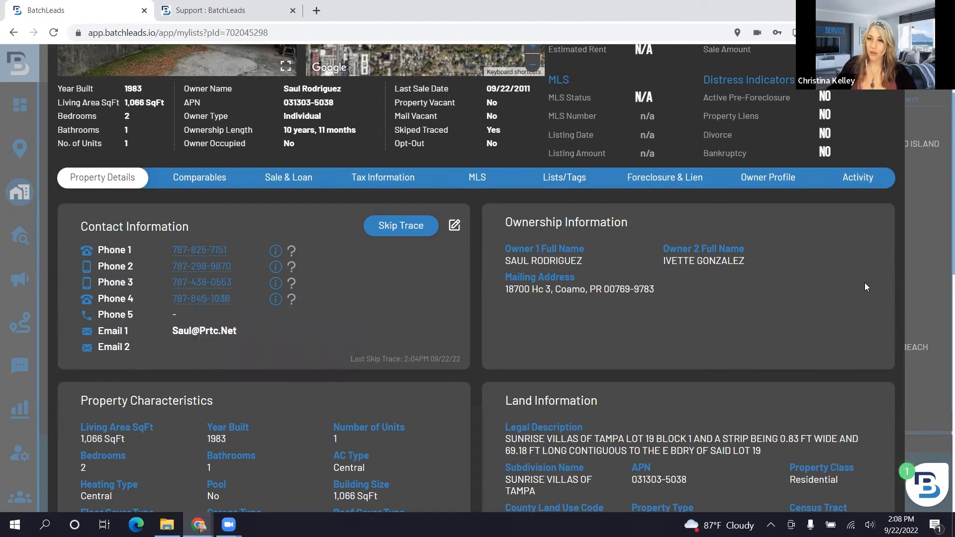
scroll(354, 346, up, 2)
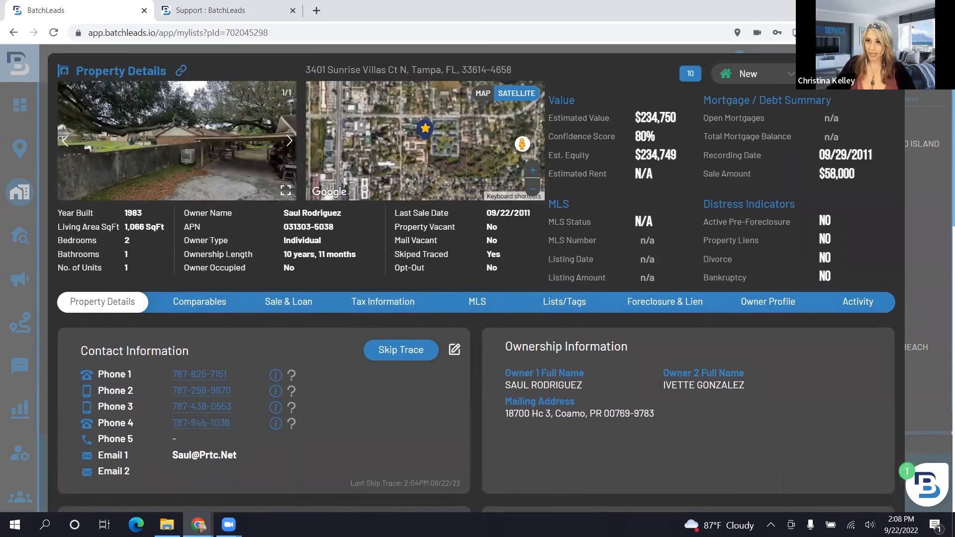
click(888, 72)
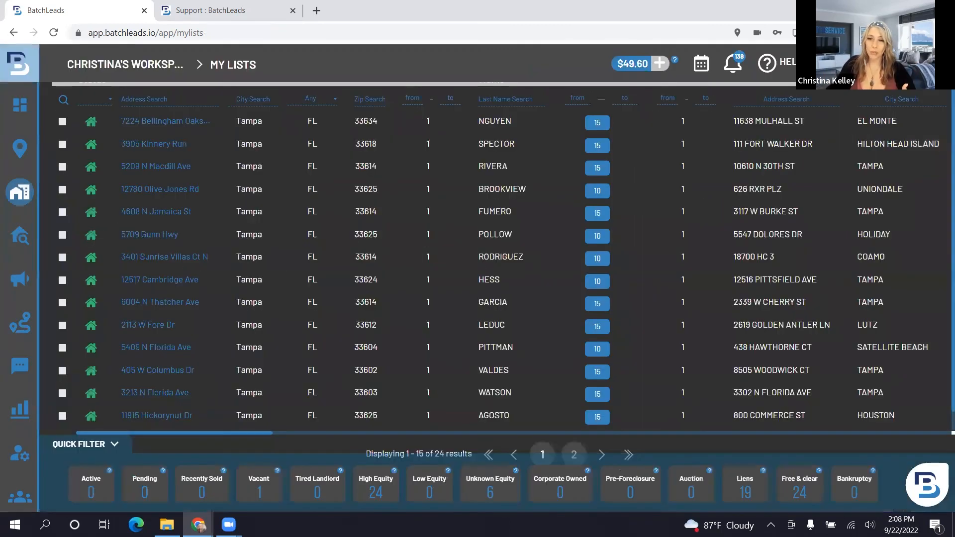
scroll(180, 303, up, 2)
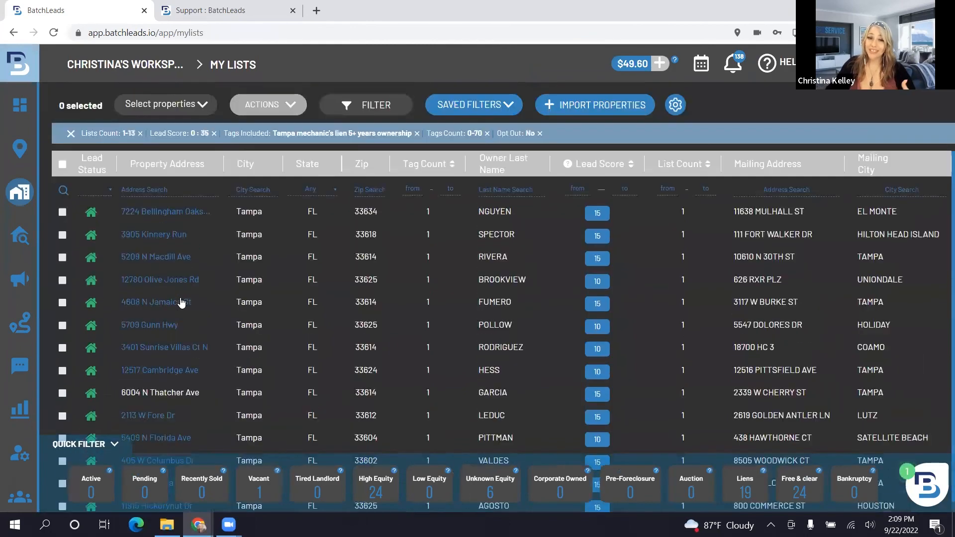